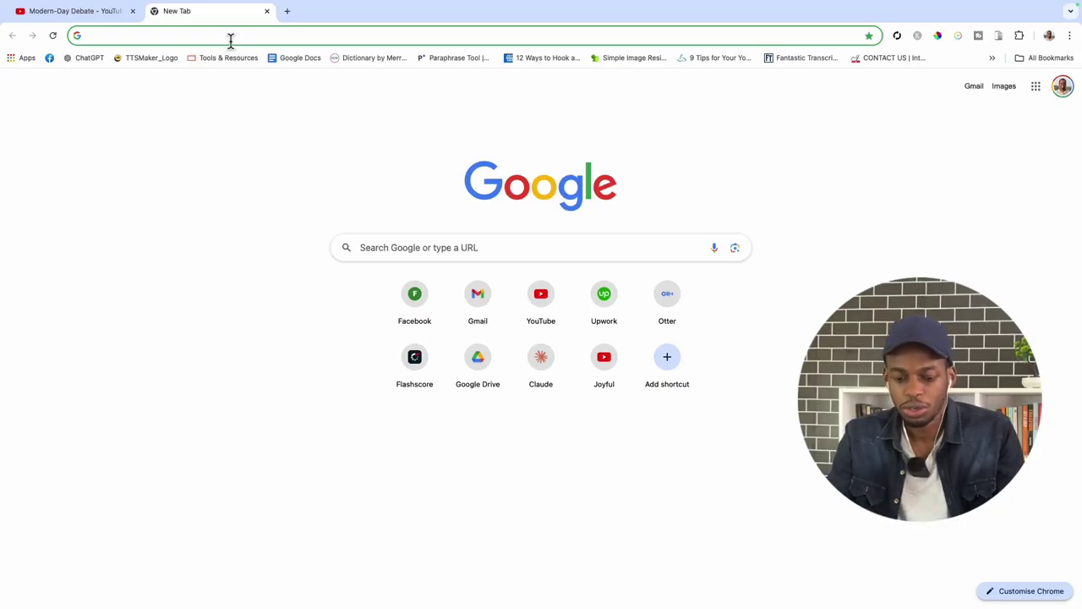
type("ww")
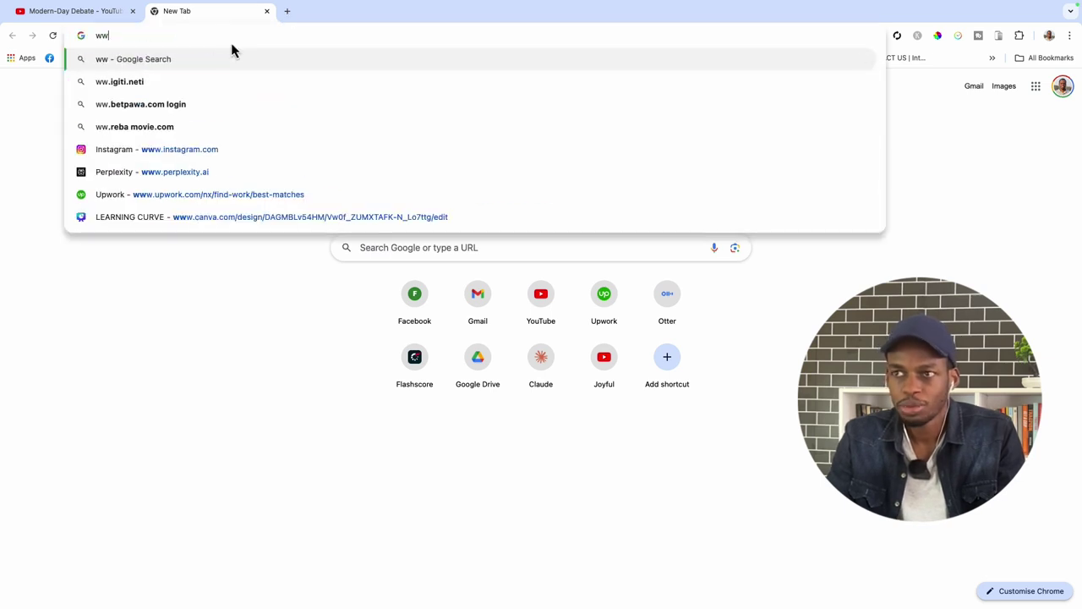
type("w.op")
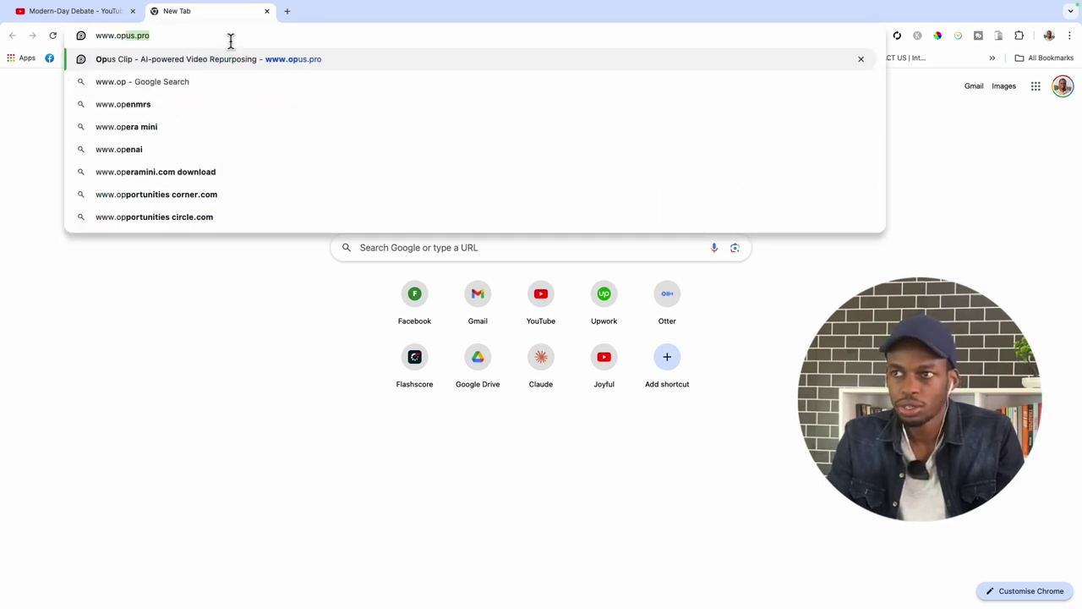
type("us.pro")
key("Return")
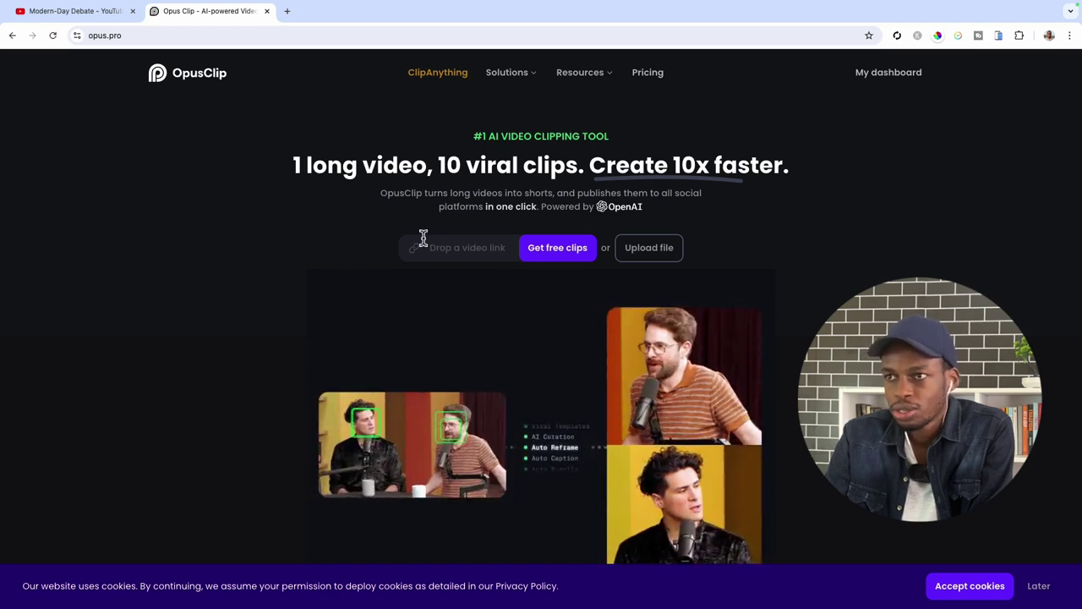
left_click(102, 12)
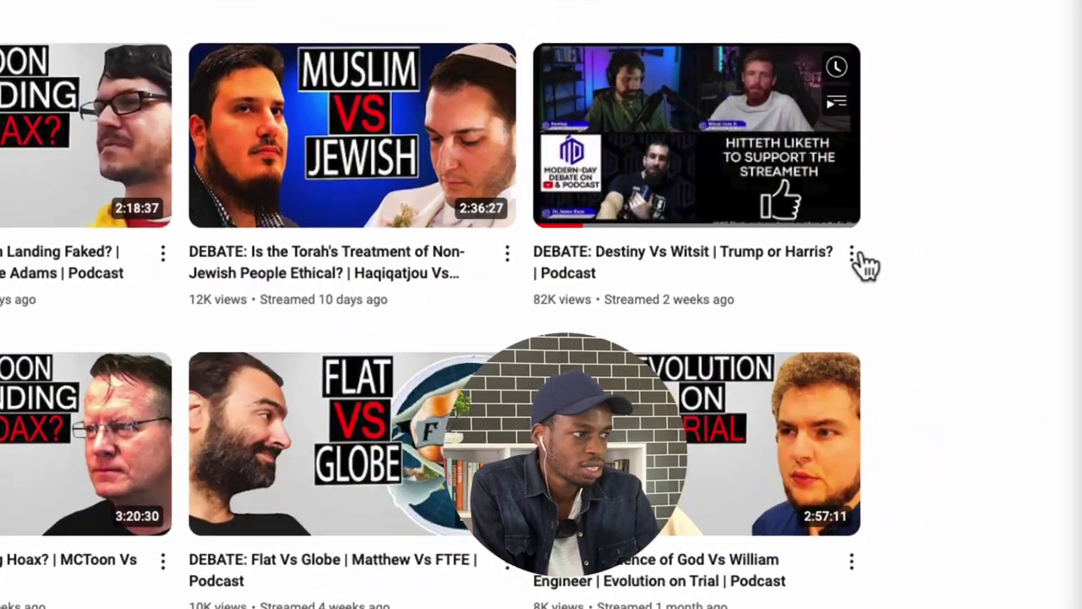
Step: Copy the share link of the 'Destiny Vs Witsit | Trump or Harris?' debate stream
left_click(956, 336)
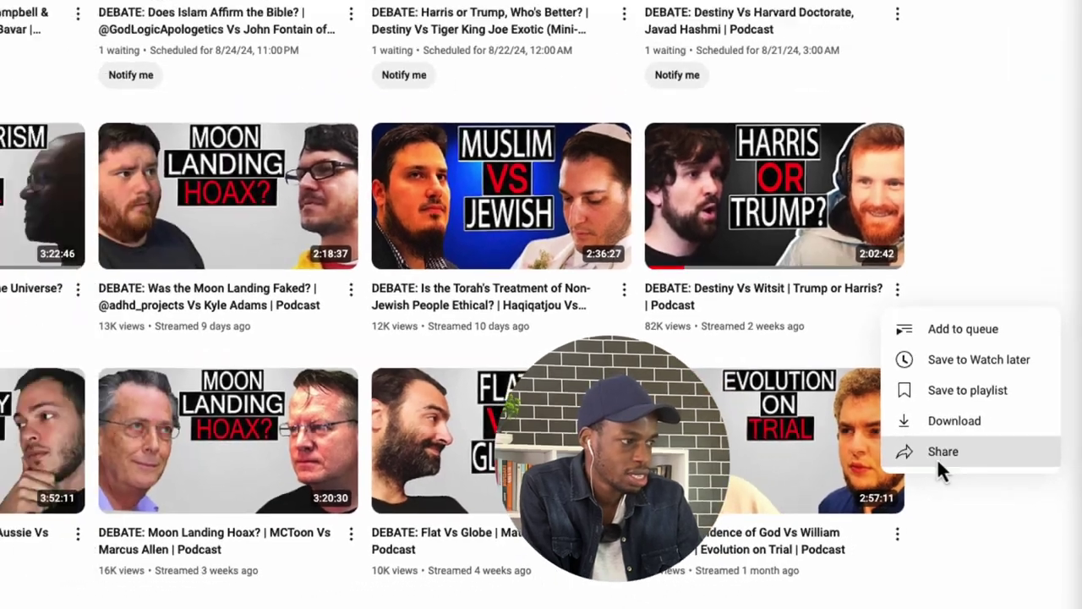
left_click(909, 461)
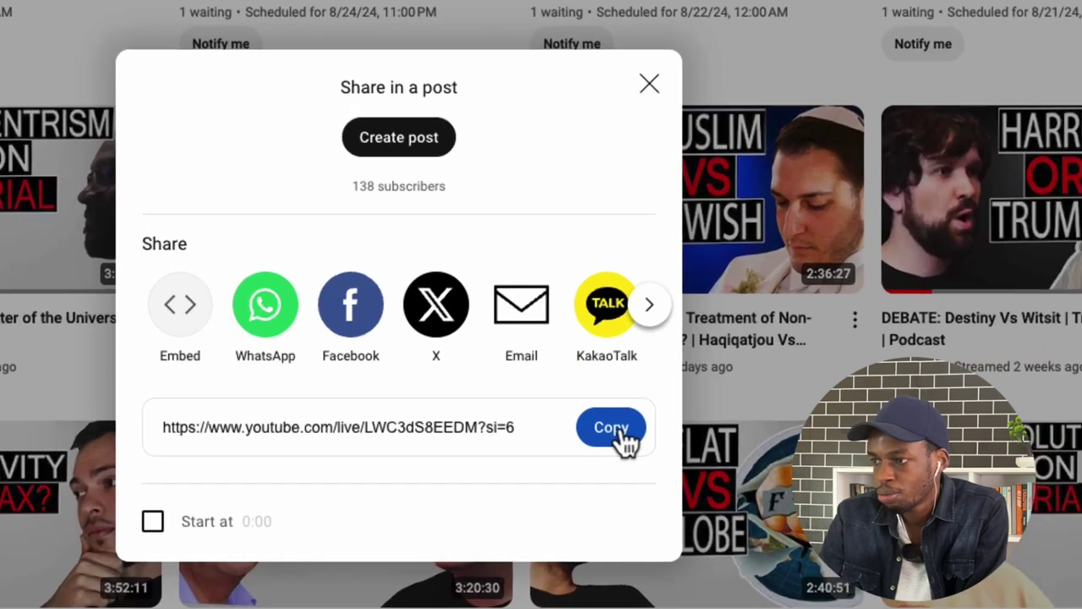
left_click(652, 393)
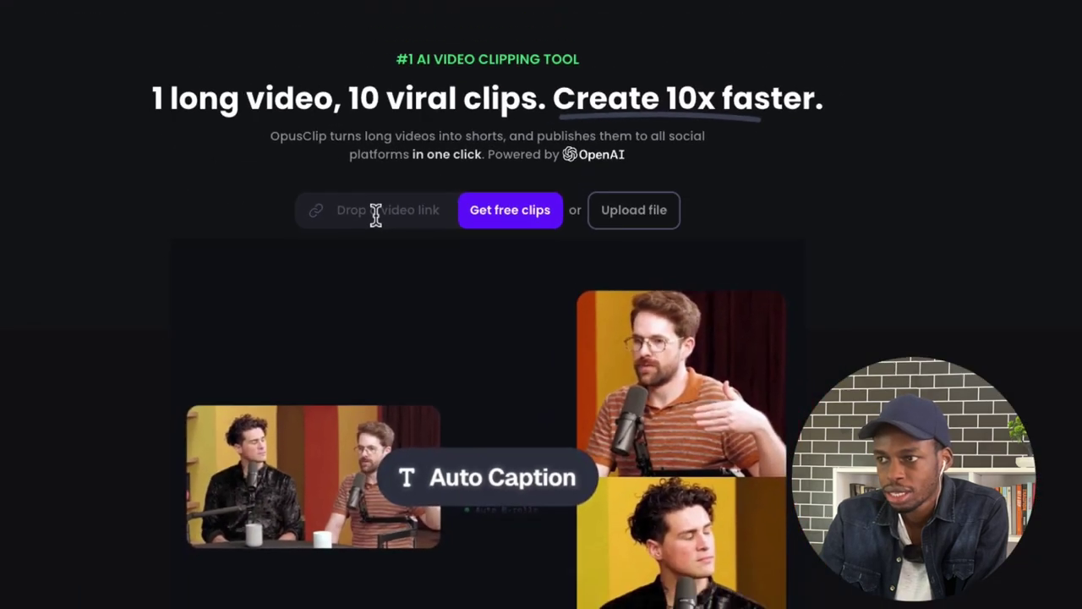
Step: Paste the debate video link into OpusClip's video-link field and request free clips
left_click(457, 250)
type("https://www.youtube.com/live/LWC3dS8EEDM?si=6dDONWEppEqdtTxX")
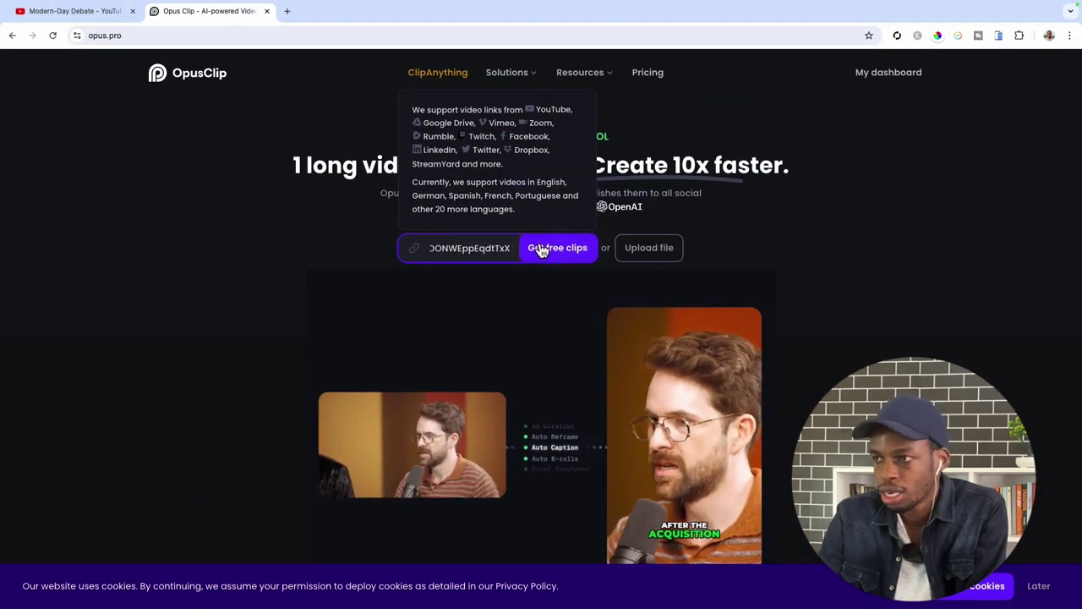
left_click(564, 256)
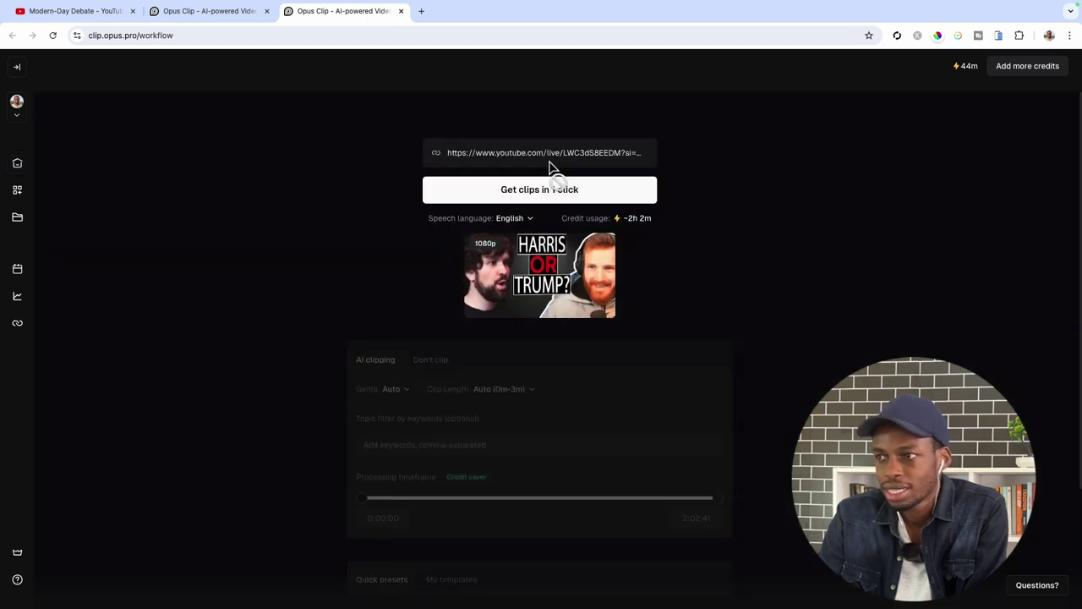
Step: Choose Podcast from the AI clipping Genre list
scroll(558, 155, "down", 4)
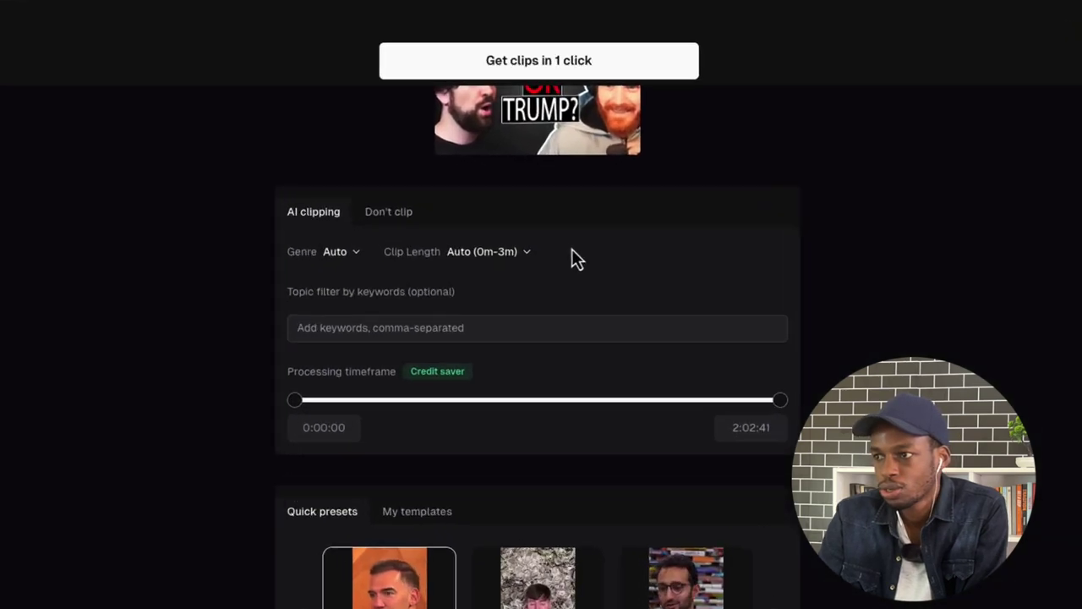
scroll(567, 236, "up", 4)
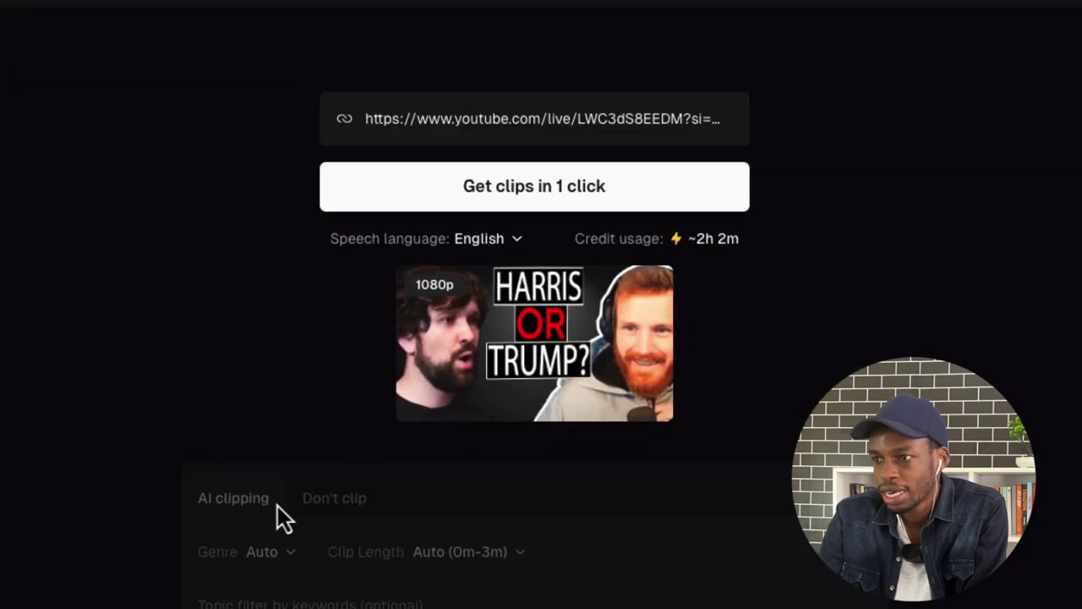
scroll(162, 550, "down", 5)
scroll(225, 288, "down", 3)
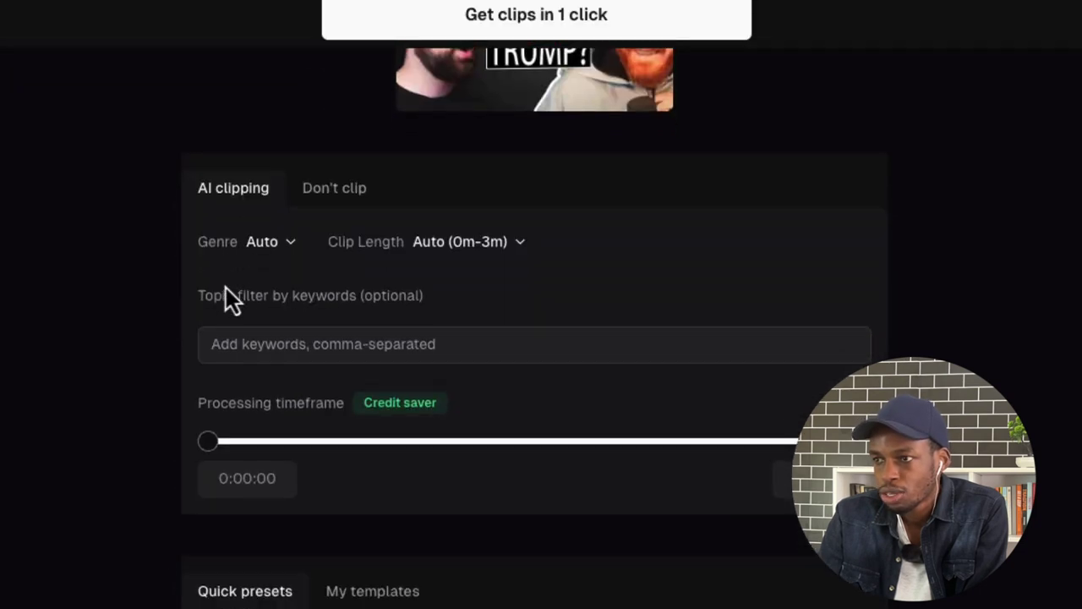
left_click(286, 253)
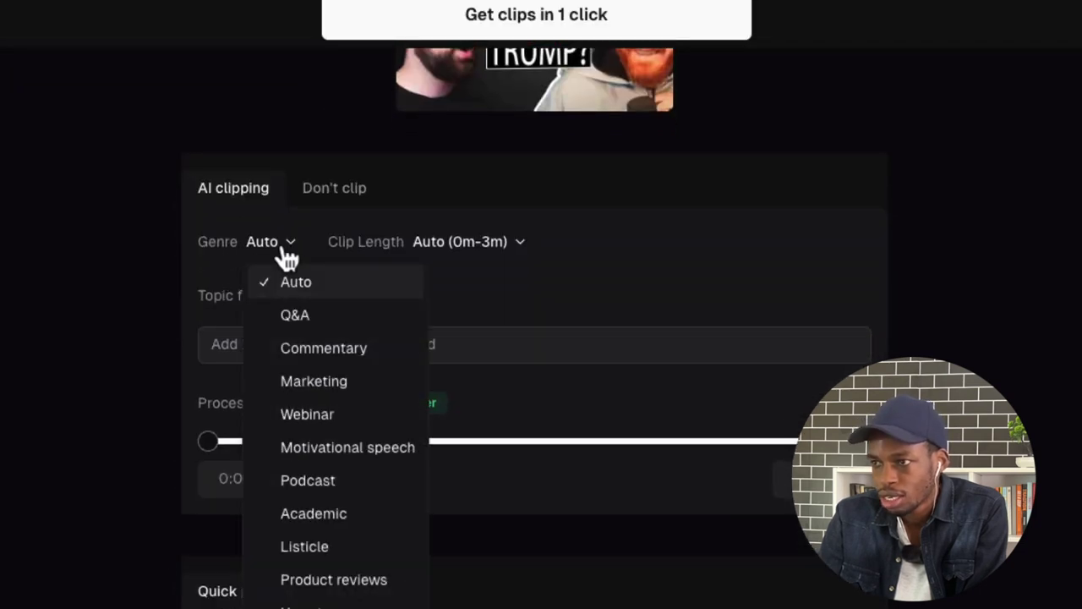
scroll(336, 452, "down", 3)
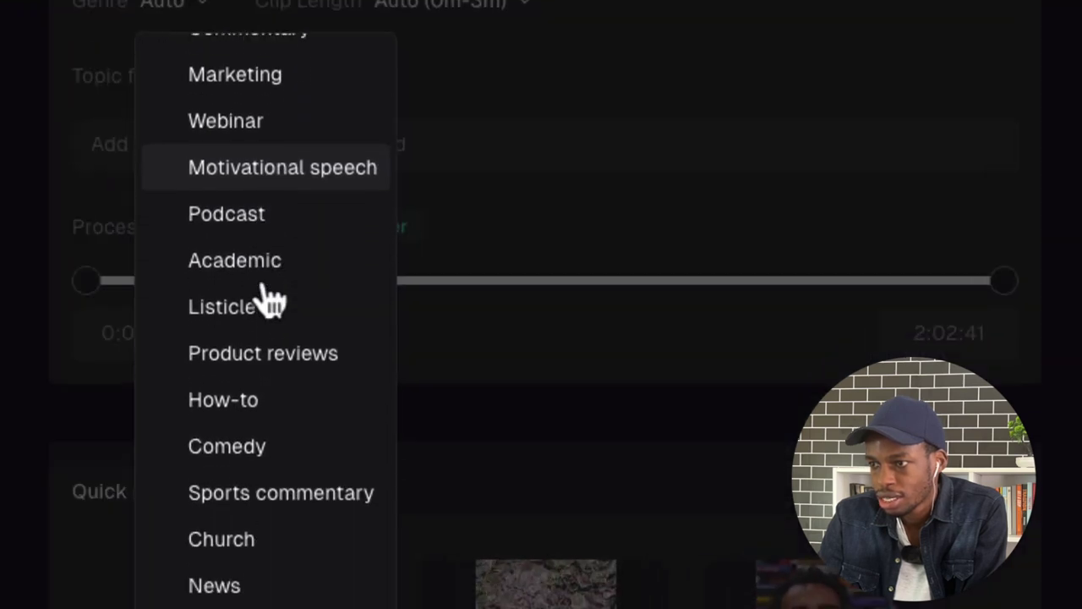
scroll(270, 300, "down", 3)
scroll(269, 300, "up", 4)
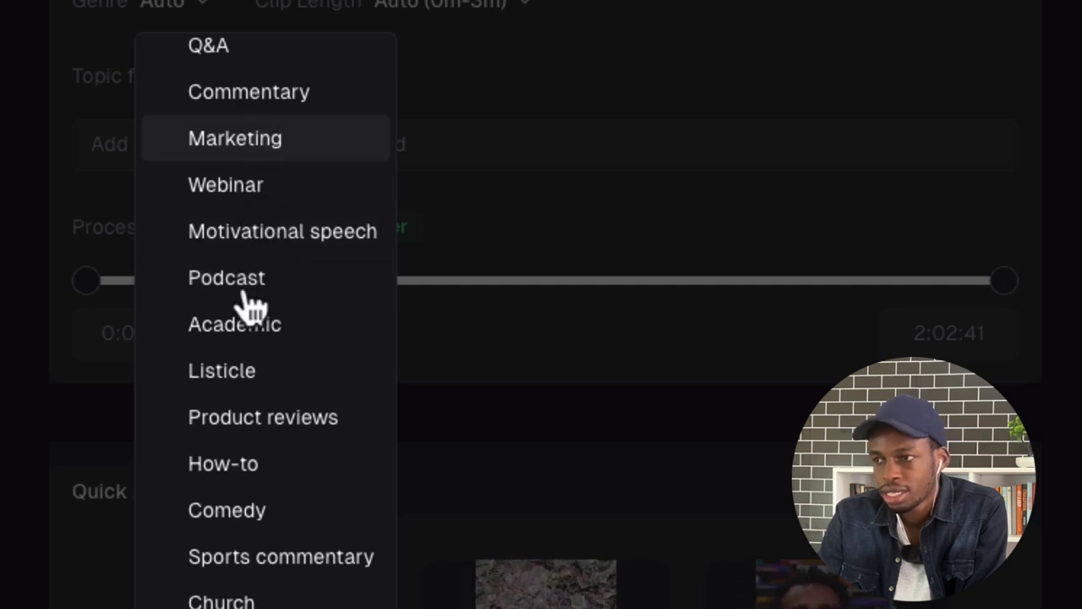
scroll(254, 176, "down", 4)
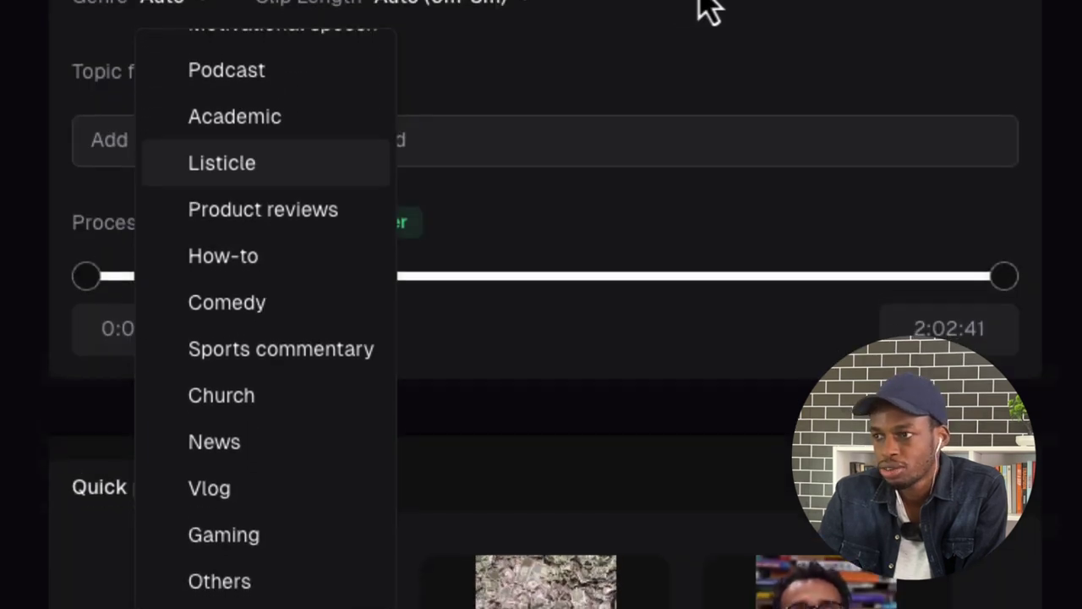
scroll(709, 10, "down", 1)
left_click(203, 3)
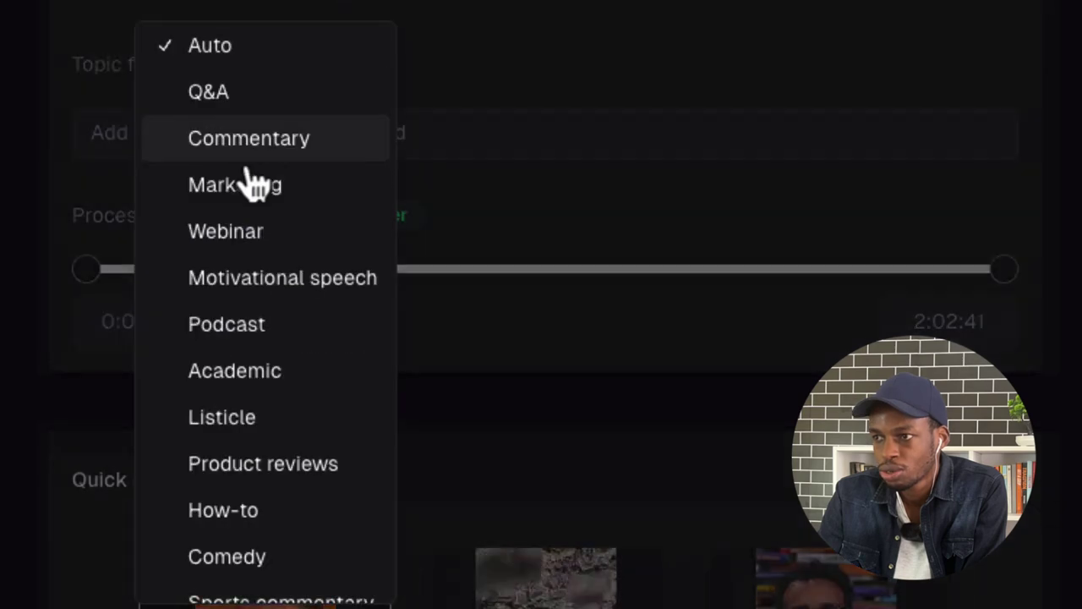
scroll(255, 233, "down", 2)
left_click(254, 250)
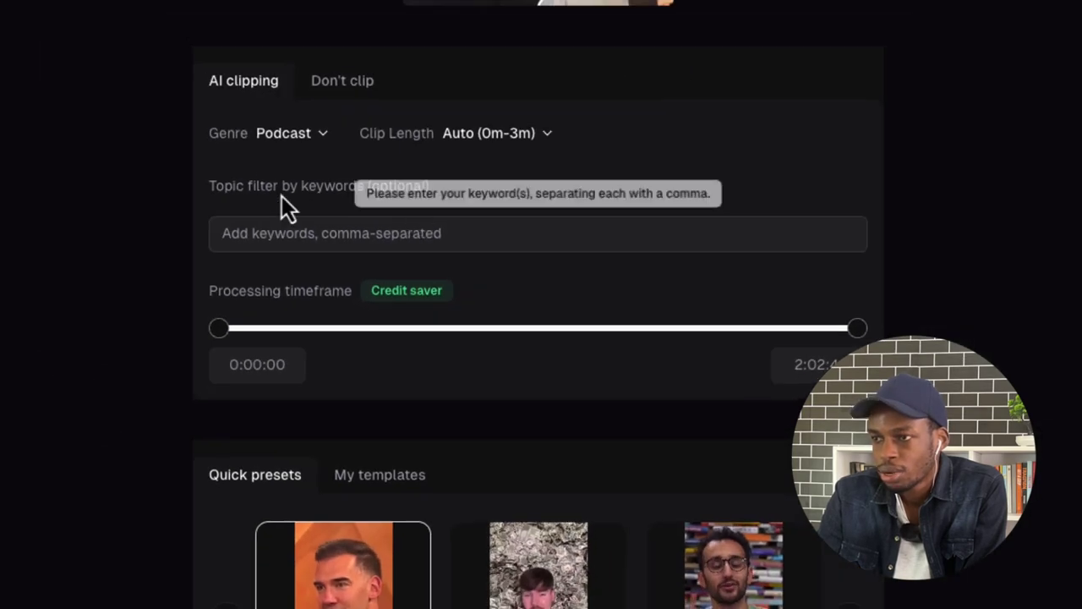
Step: Trim the processing timeframe to 0:00:00–0:46:26
left_click(406, 232)
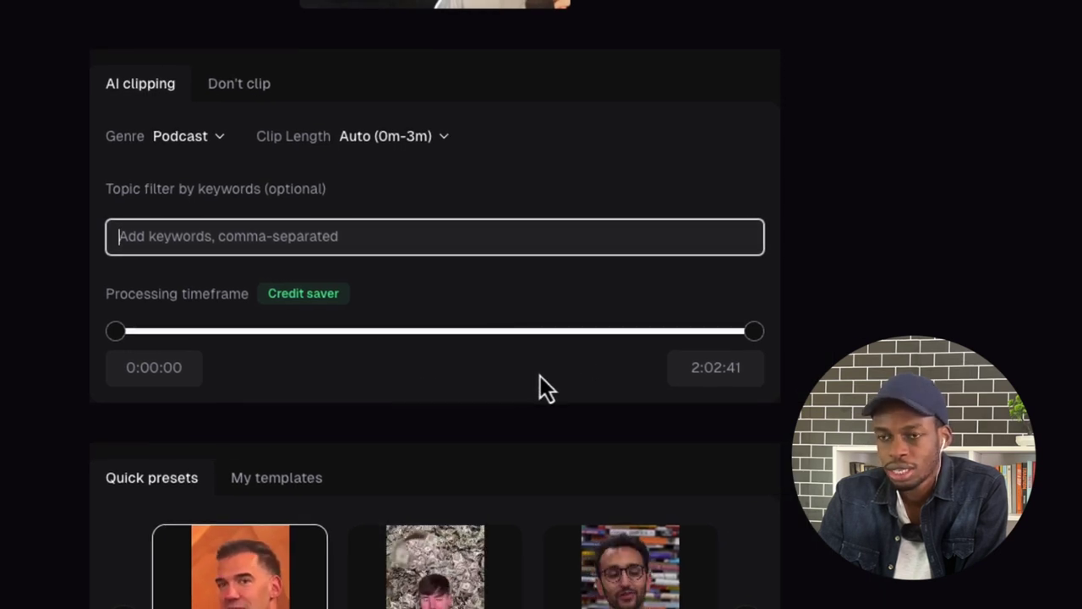
left_click_drag(753, 331, 356, 334)
scroll(382, 279, "down", 2)
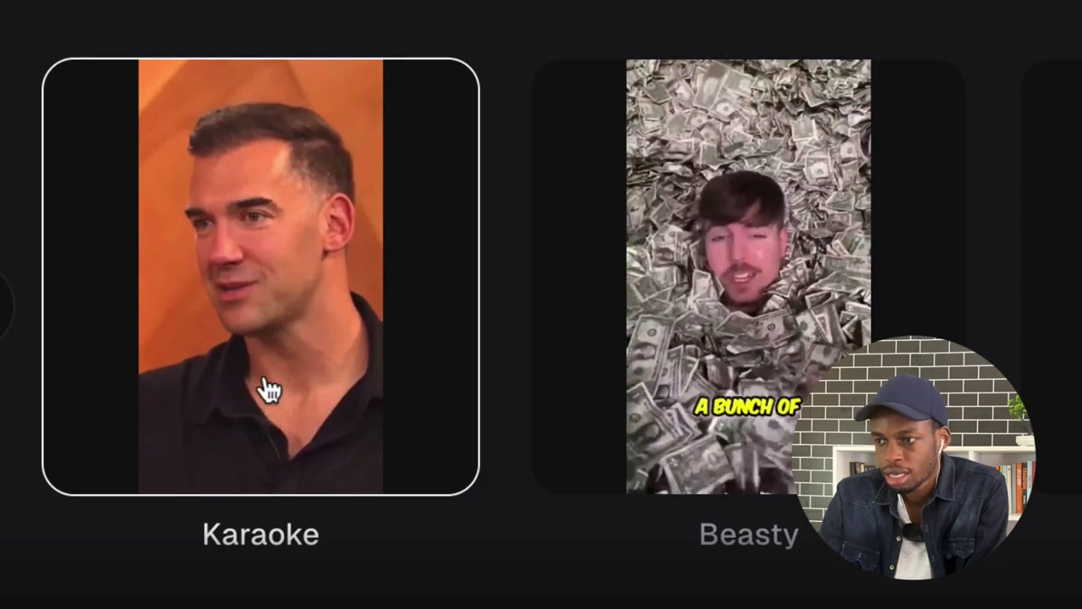
Step: Cycle through the caption presets (Beasty, Deep Diver, Popline, Simple, Think Media), ending on Karaoke
left_click(536, 350)
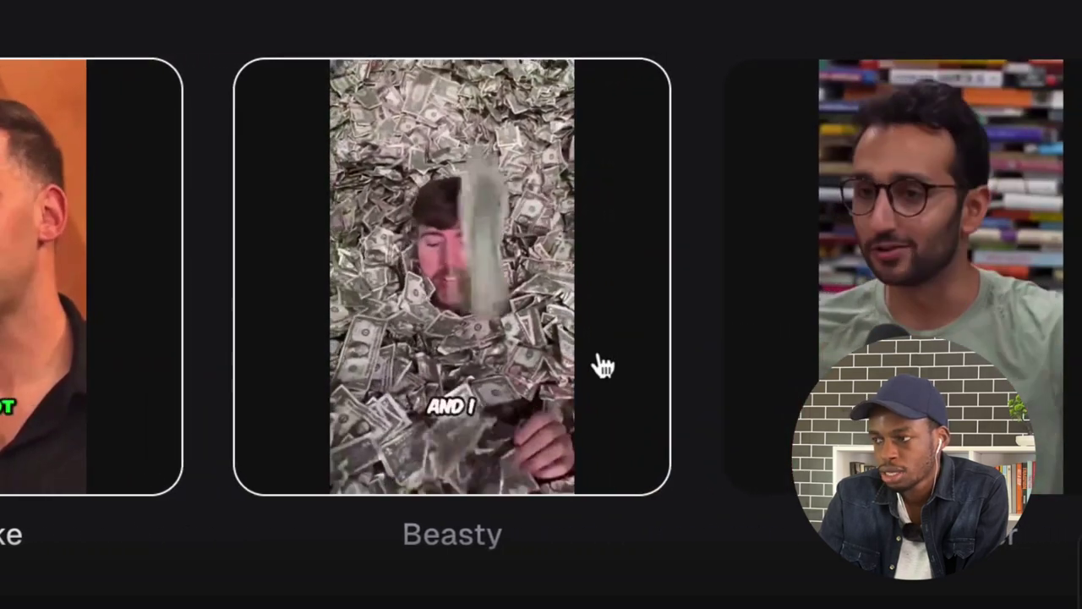
left_click(872, 237)
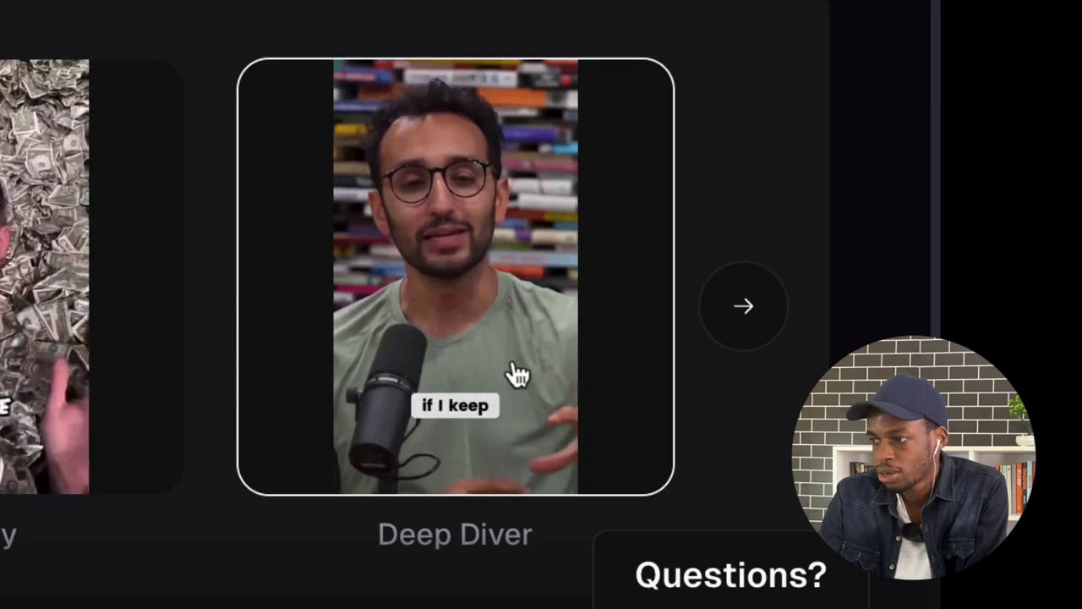
left_click(761, 304)
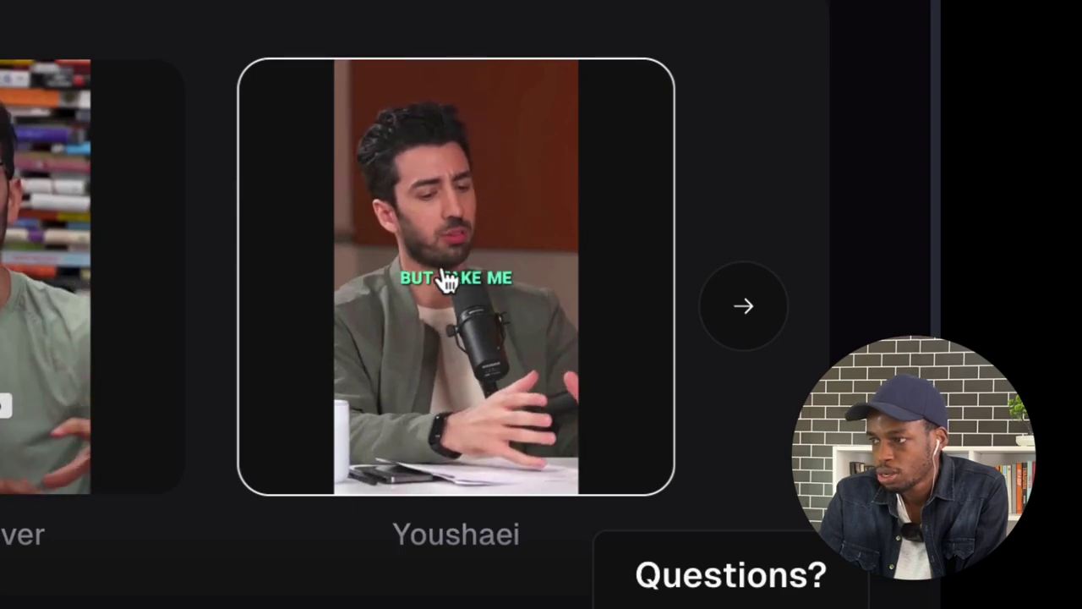
left_click(743, 318)
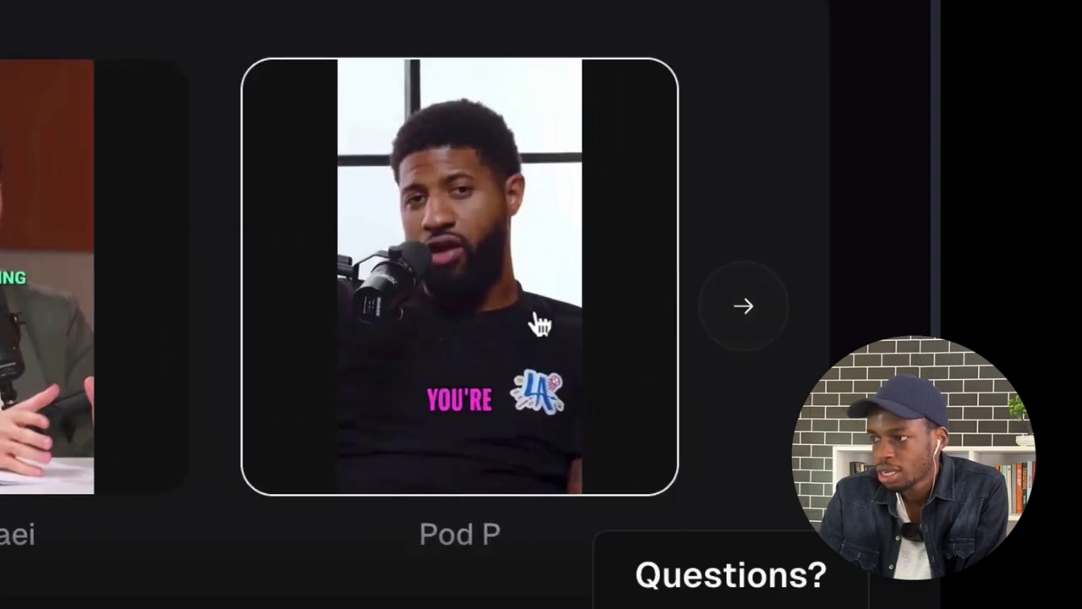
left_click(774, 312)
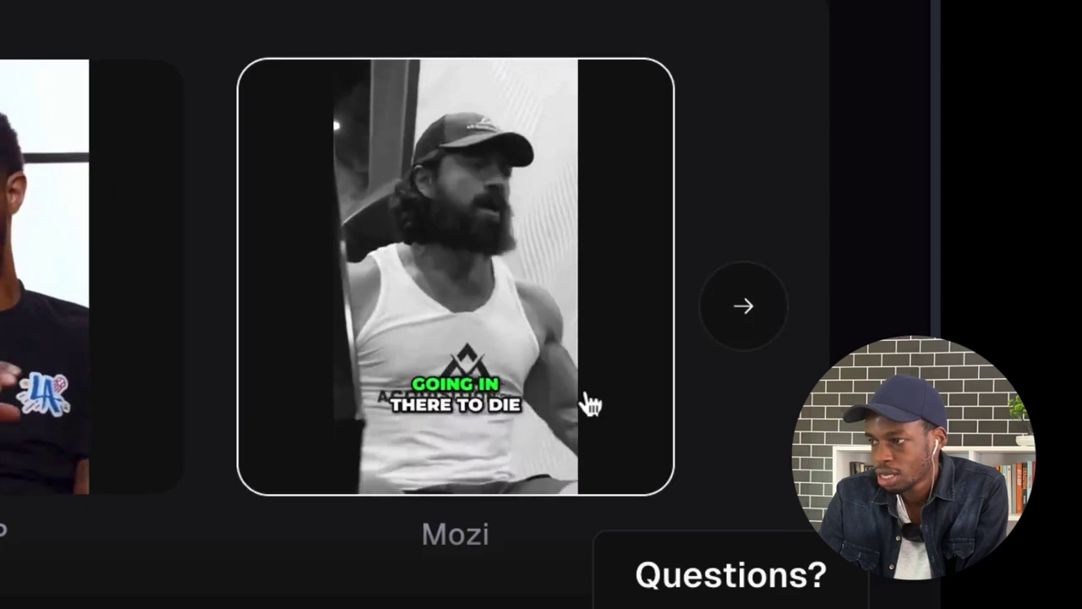
left_click(727, 327)
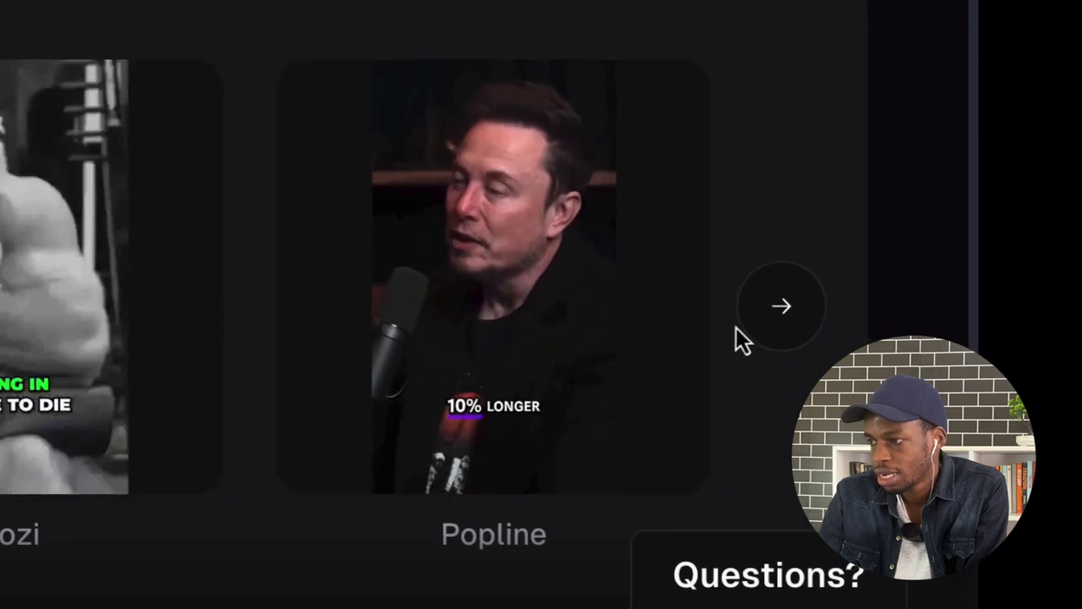
left_click(756, 309)
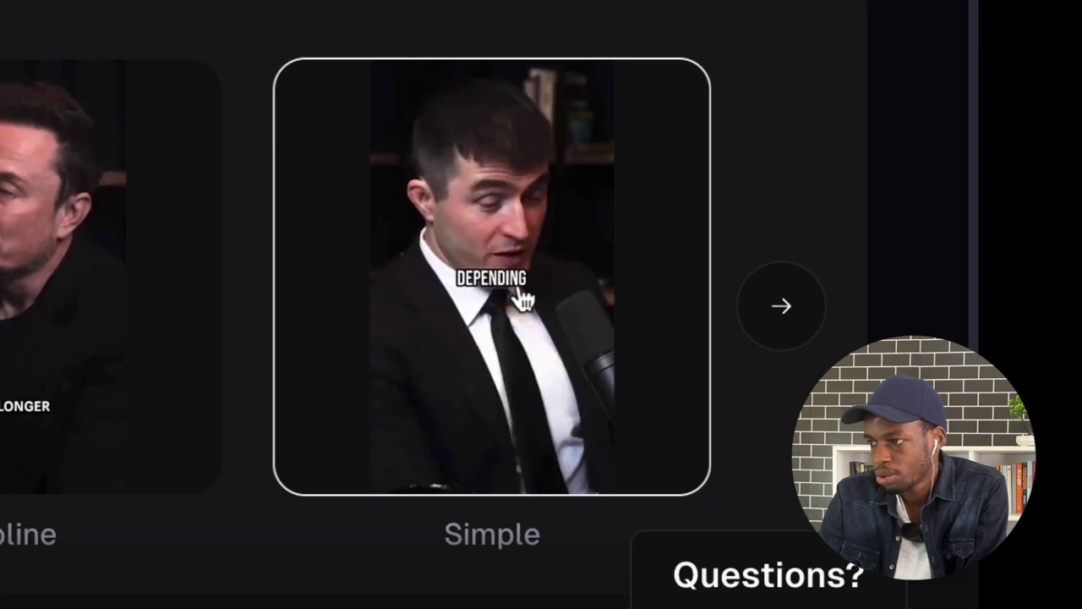
left_click(763, 329)
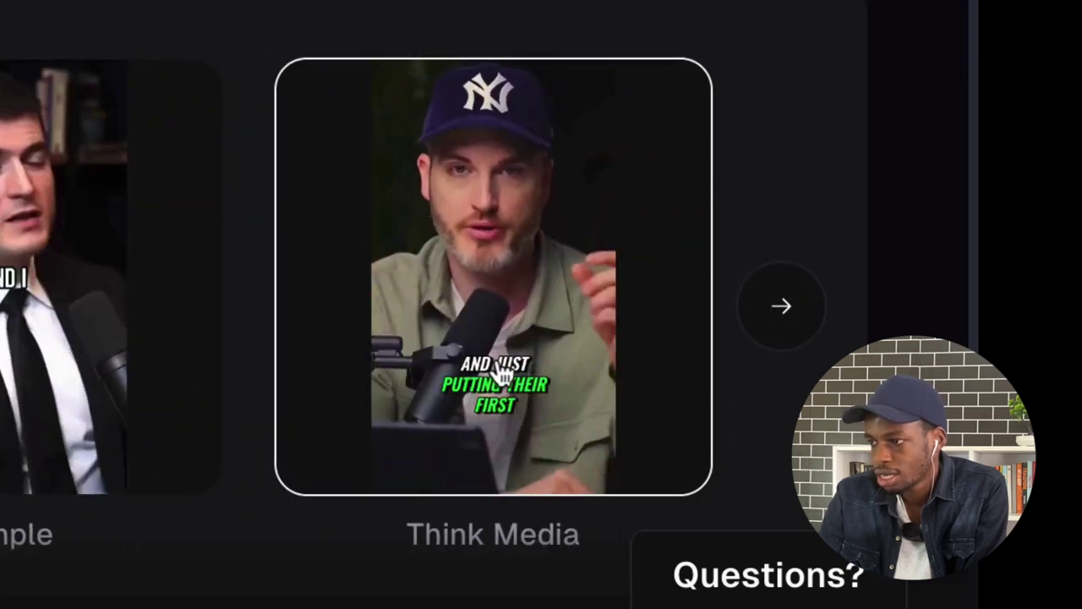
left_click(769, 306)
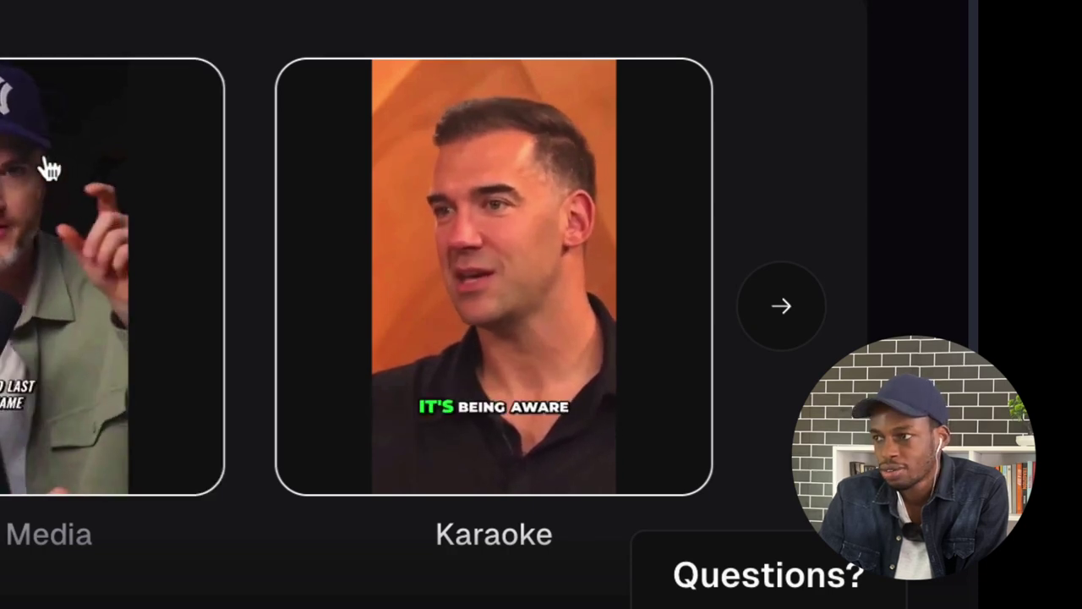
Step: Zoom the browser page out using Chrome's zoom controls
scroll(319, 131, "up", 5)
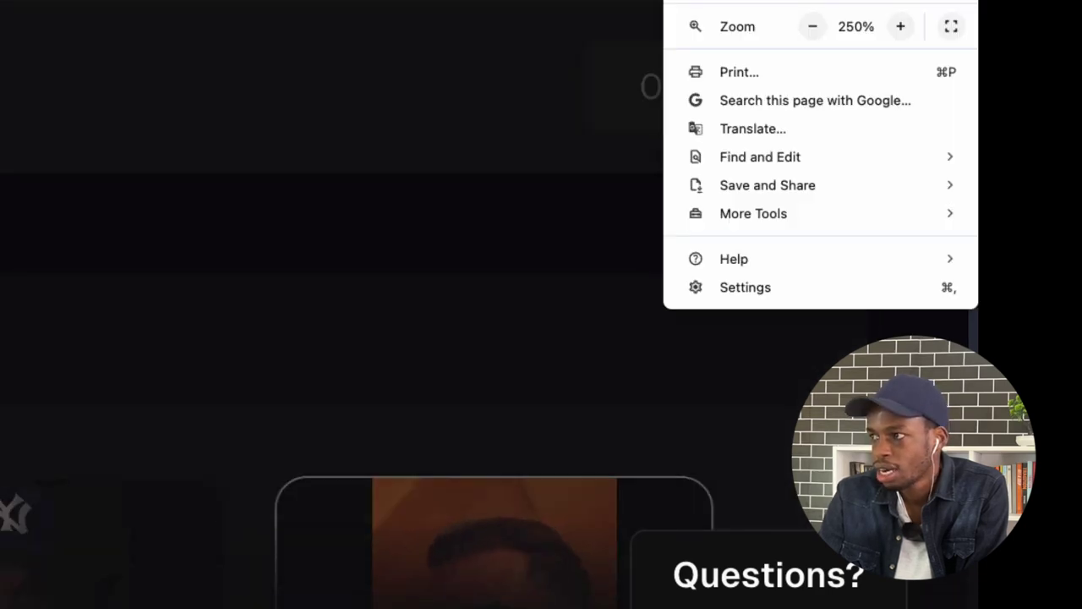
left_click(812, 26)
left_click(813, 26)
Step: Reset Chrome's page zoom to 100% and close the browser menu
left_click(812, 27)
left_click(812, 26)
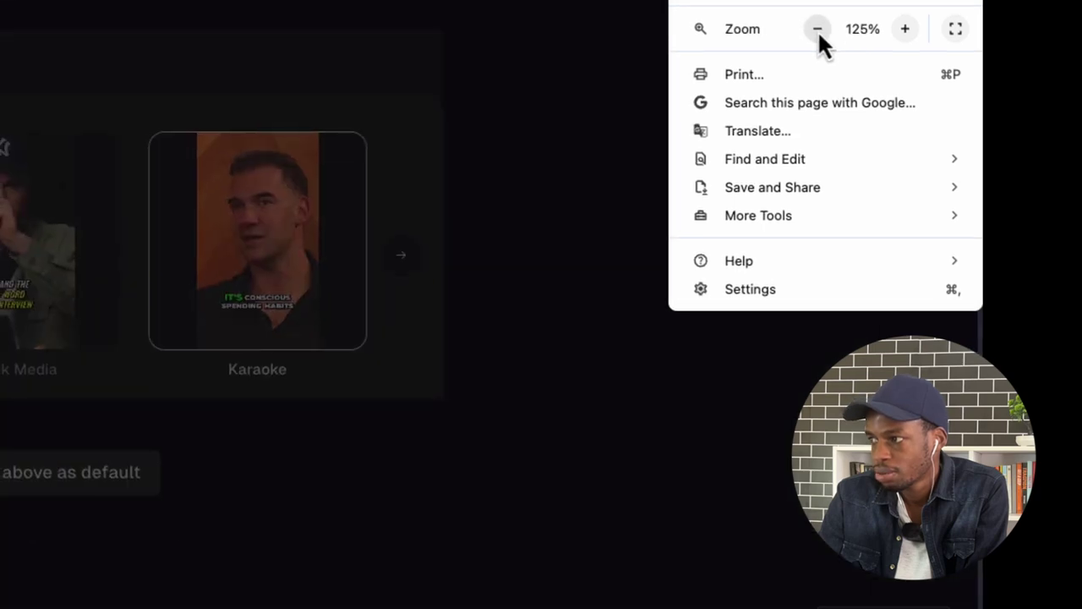
left_click(812, 26)
left_click(813, 26)
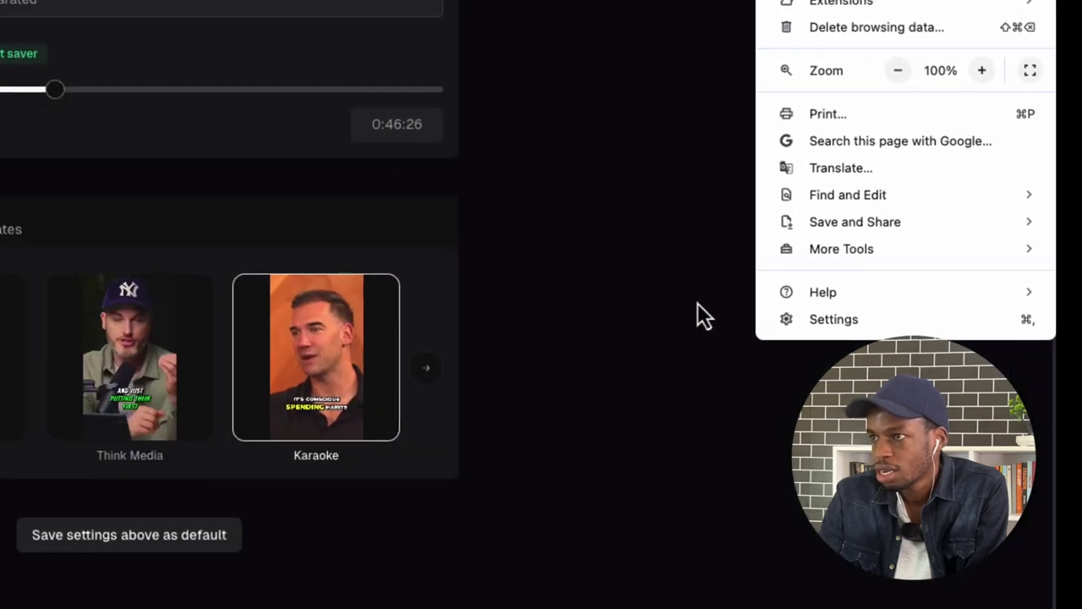
left_click(595, 174)
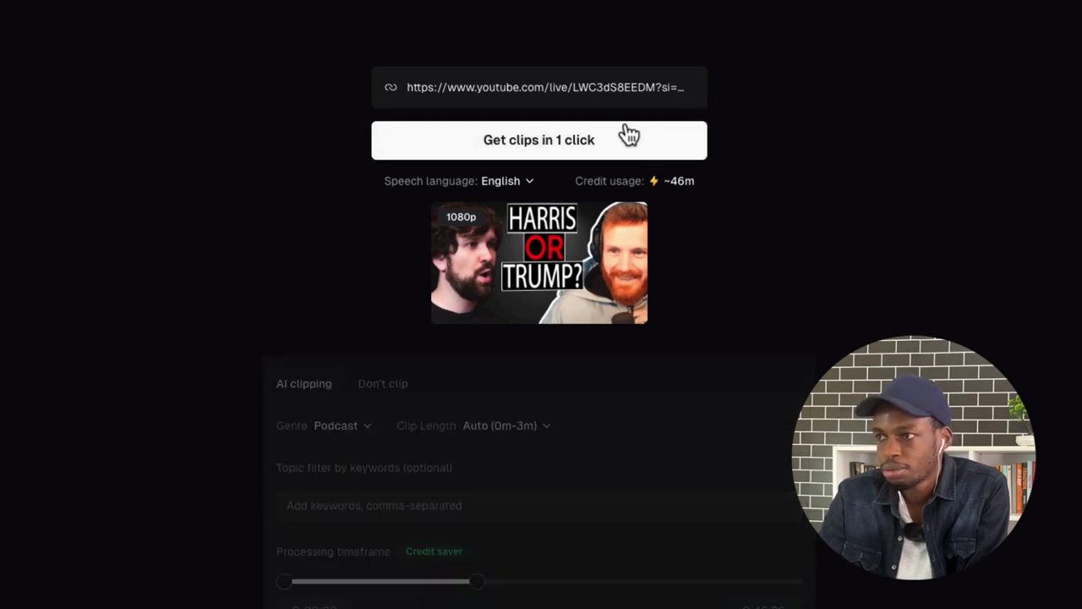
scroll(603, 206, "down", 1)
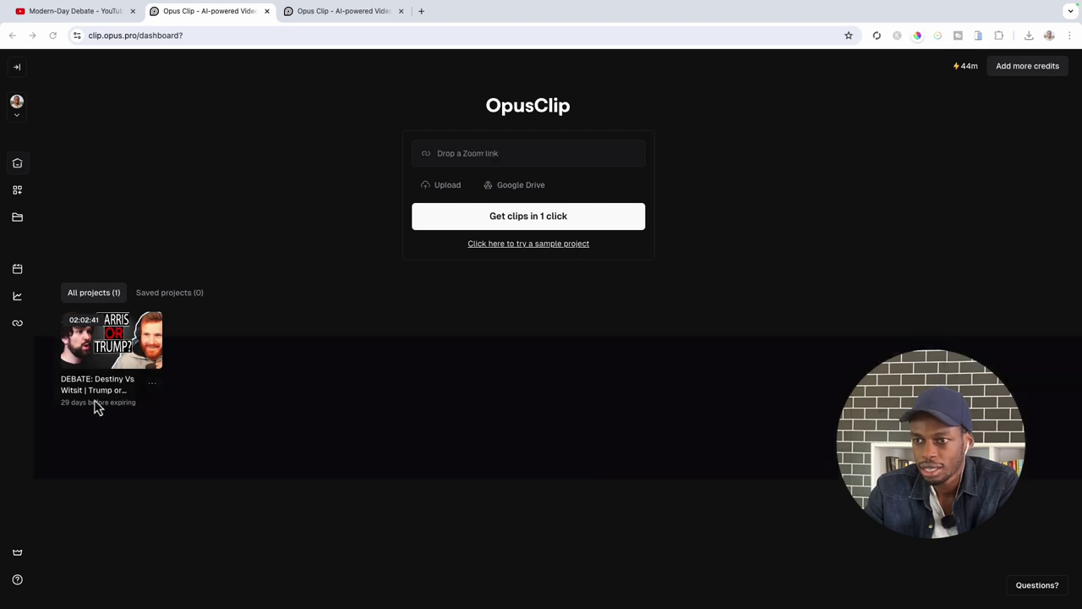
Step: Open the debate project and scroll its clips, returning to 'Why Harris Is the Clear Choice Over Trump'
left_click(102, 365)
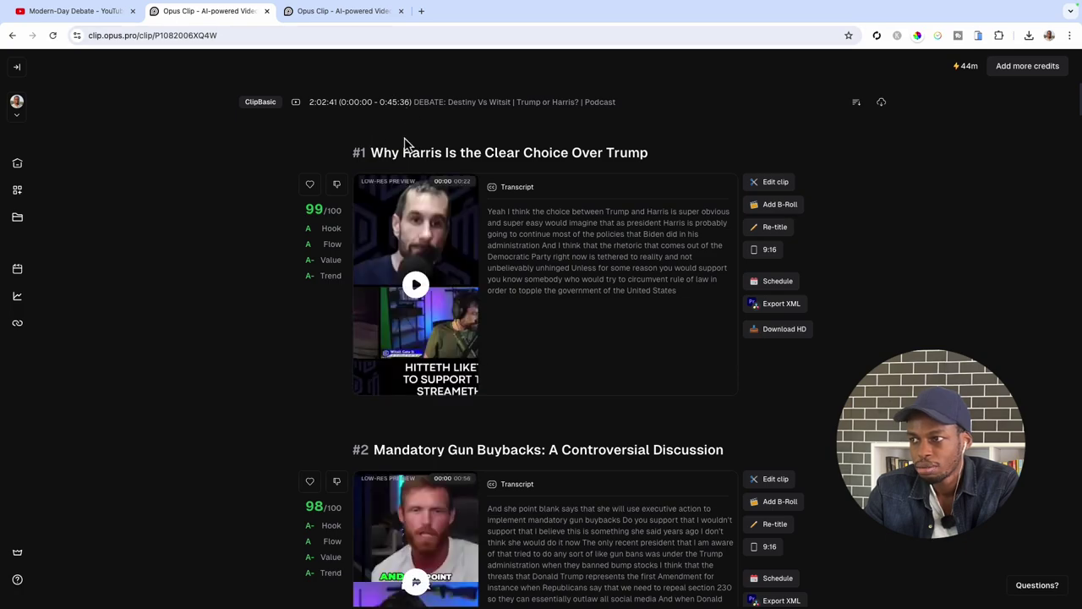
scroll(404, 144, "down", 3)
scroll(404, 144, "down", 20)
scroll(404, 144, "down", 20)
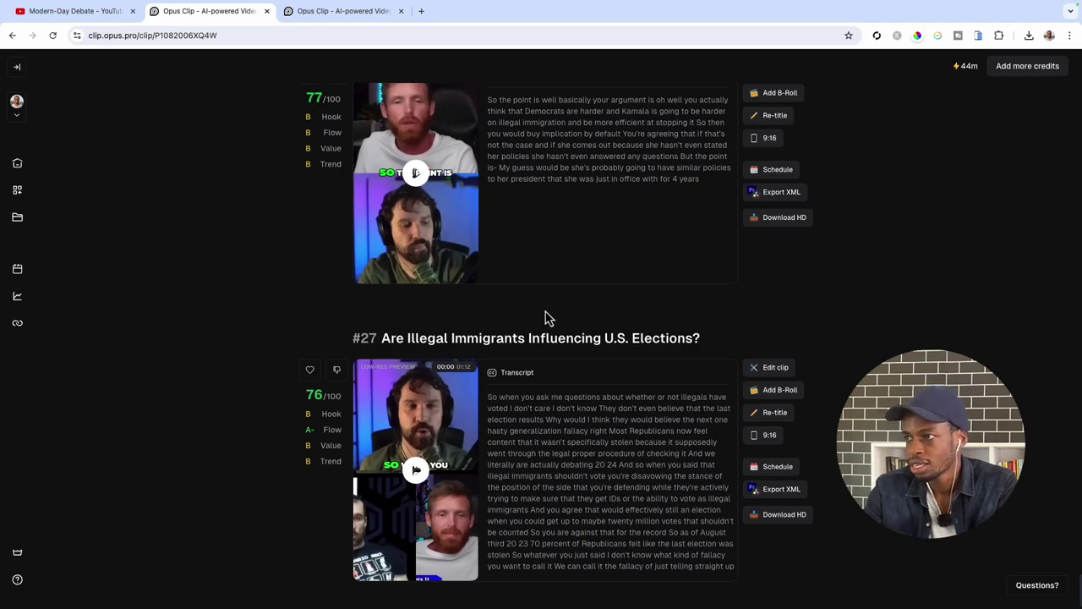
scroll(546, 317, "up", 20)
scroll(545, 318, "up", 20)
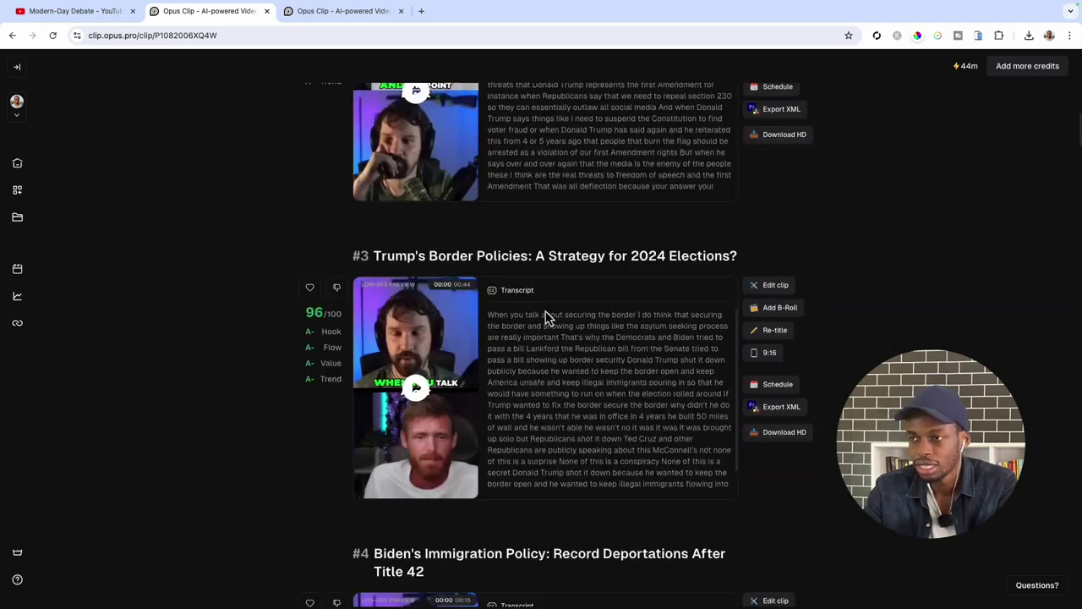
scroll(545, 318, "up", 6)
scroll(537, 219, "up", 1)
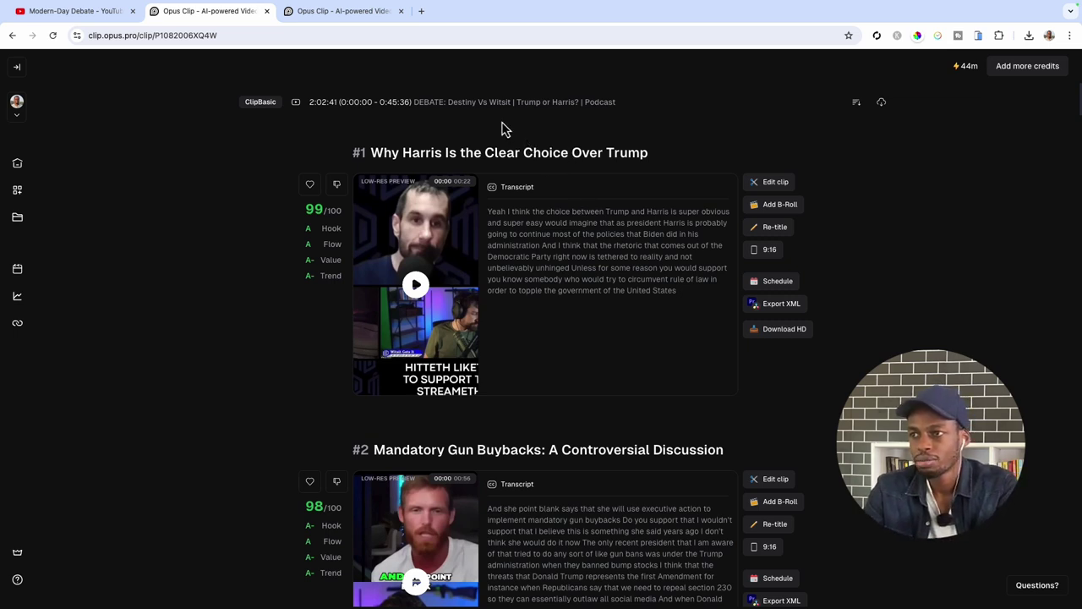
scroll(504, 129, "down", 1)
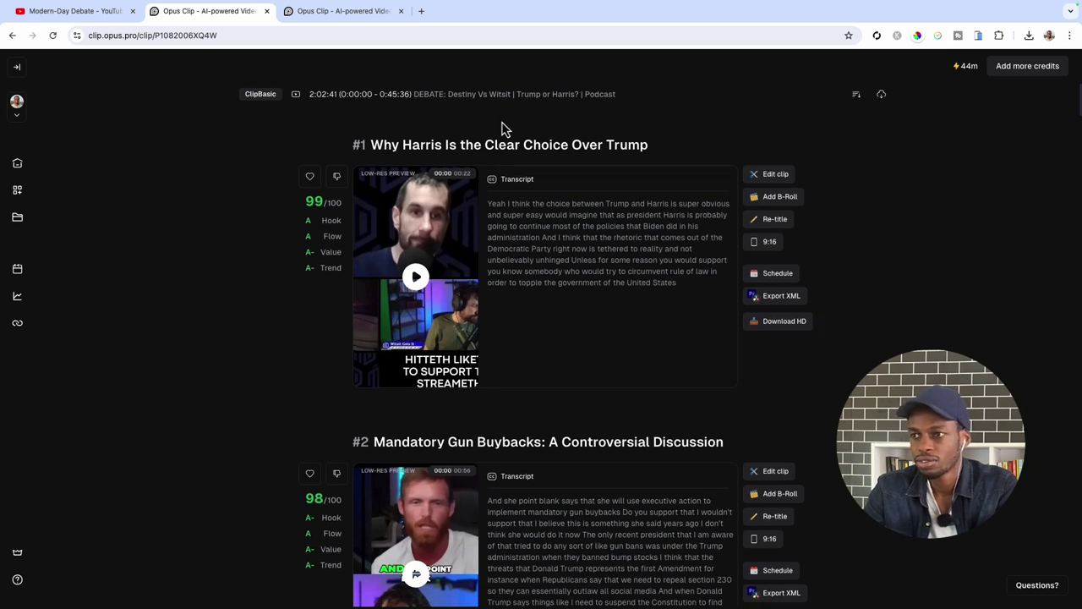
scroll(503, 128, "up", 1)
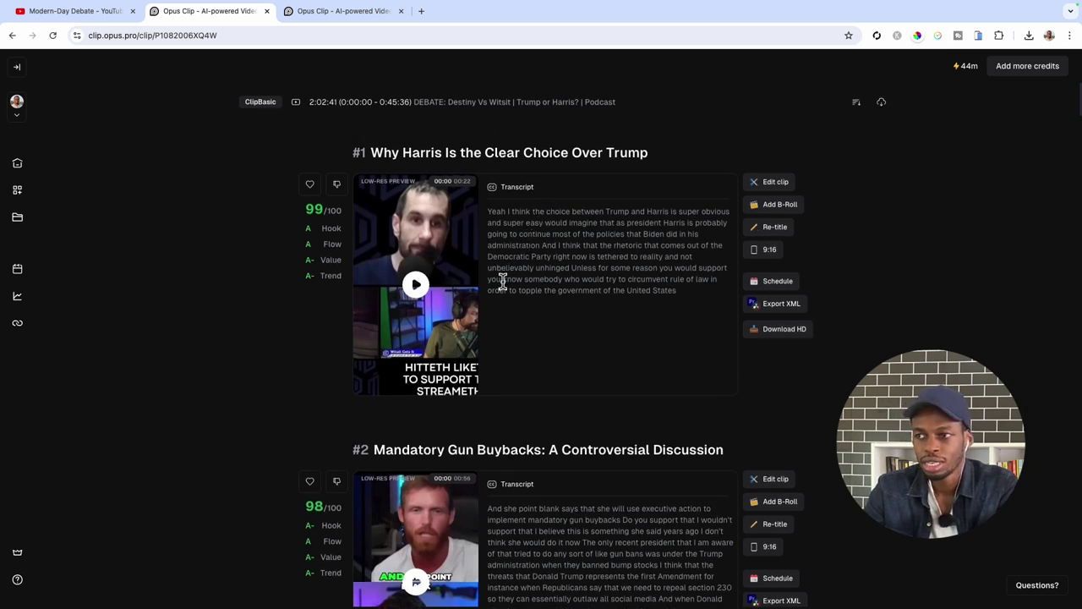
Step: Play clip #1's preview, close Live Caption, adjust volume, and scroll to 'Mandatory Gun Buybacks'
scroll(416, 284, "down", 2)
left_click(419, 247)
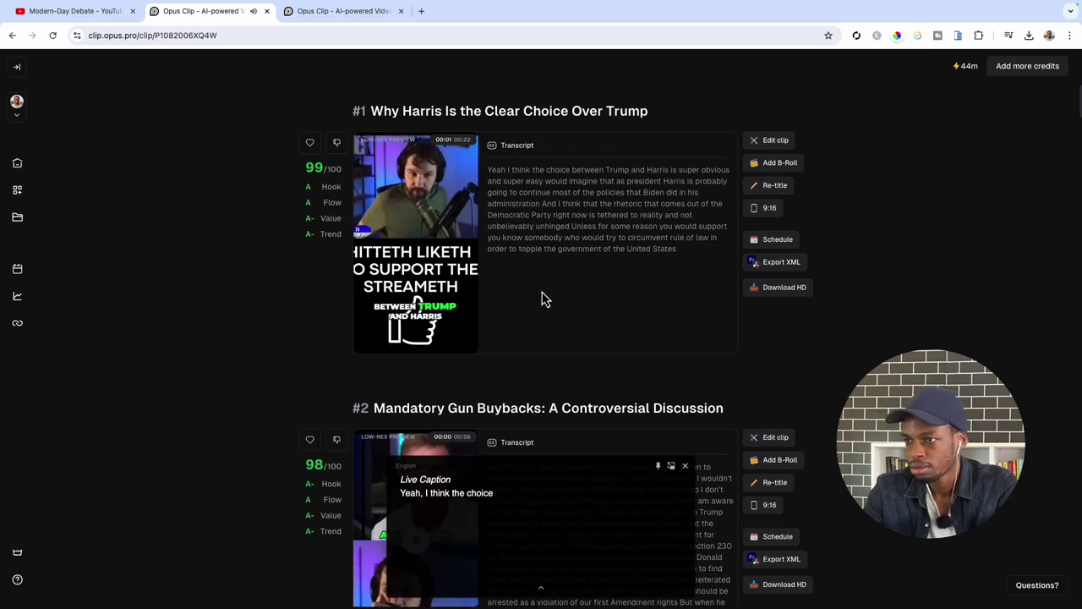
left_click(685, 466)
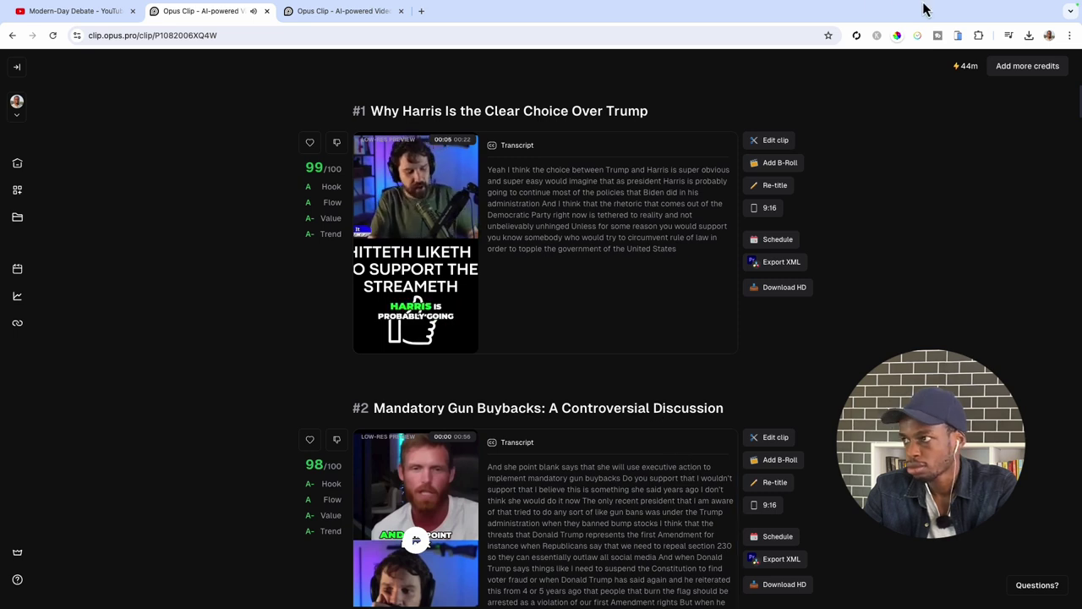
left_click(976, 7)
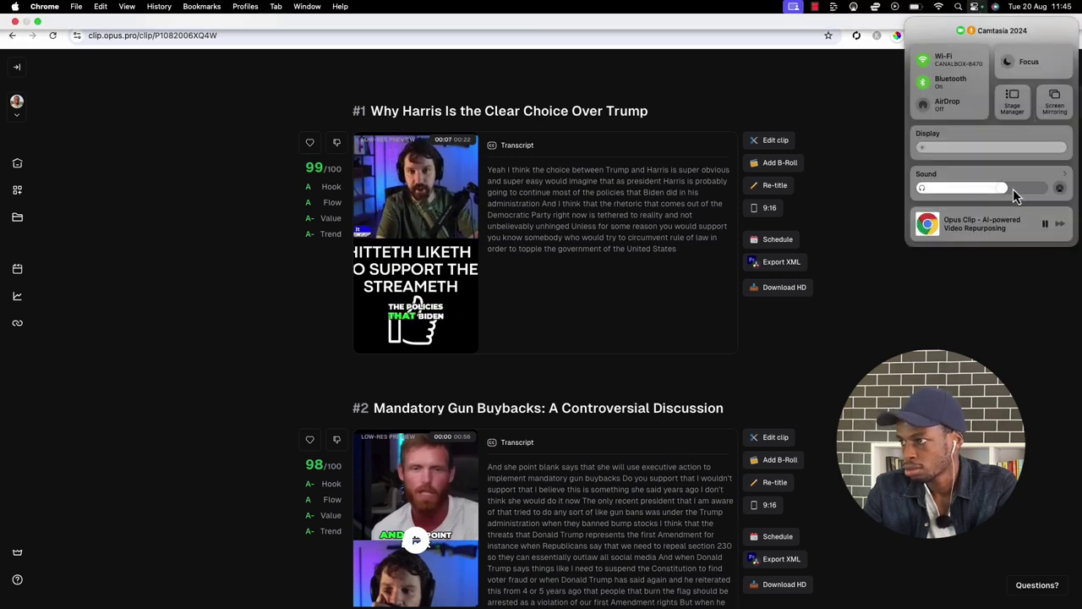
left_click(416, 307)
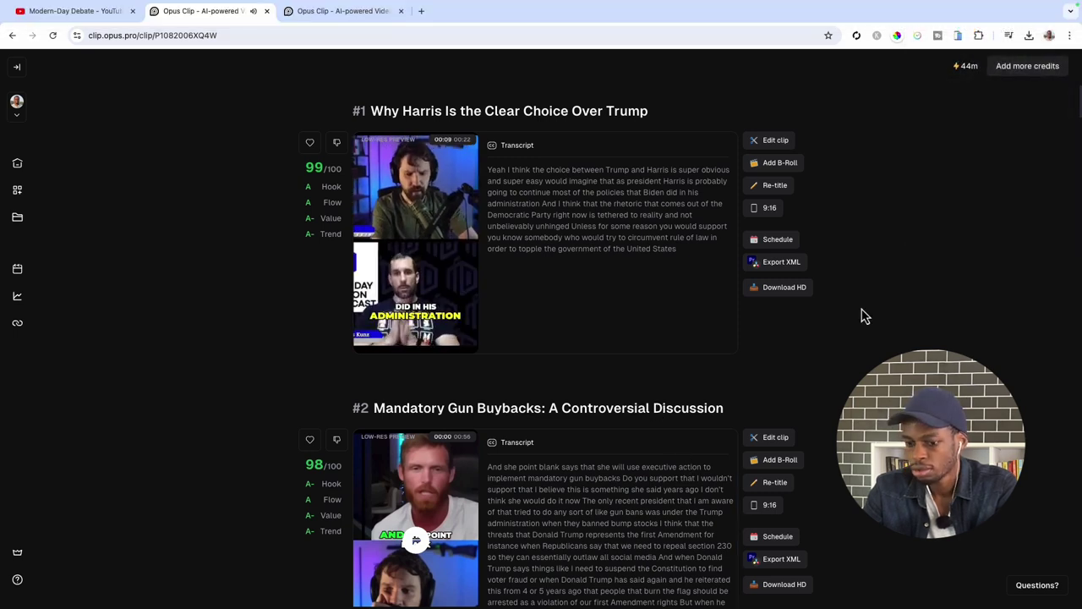
scroll(438, 247, "down", 2)
scroll(437, 248, "down", 5)
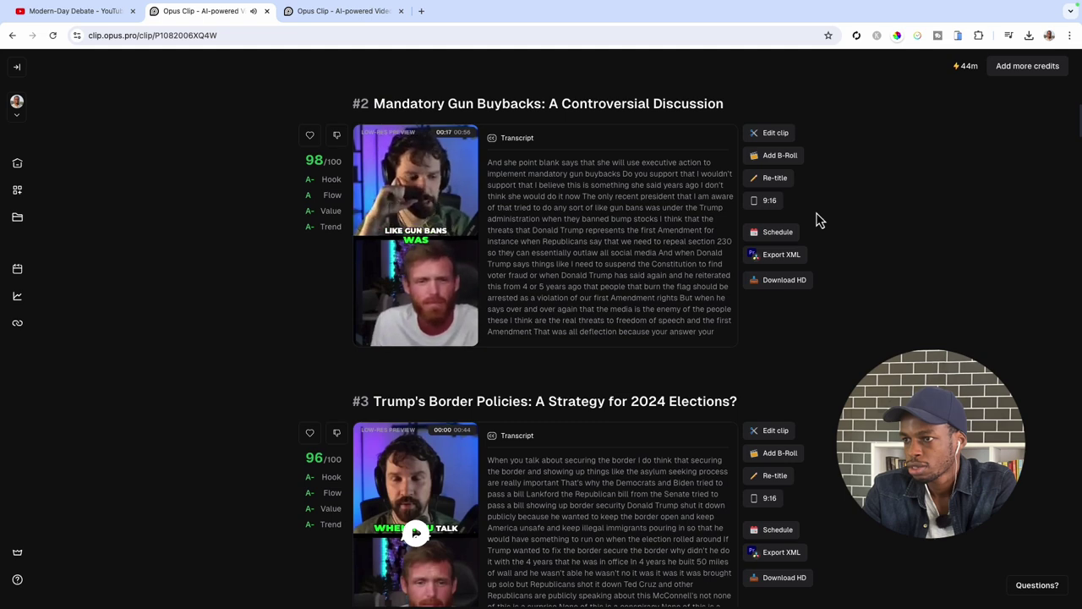
Step: Switch to the other OpusClip tab and edit the 'Mandatory Gun Buybacks' clip
key("ctrl+Tab")
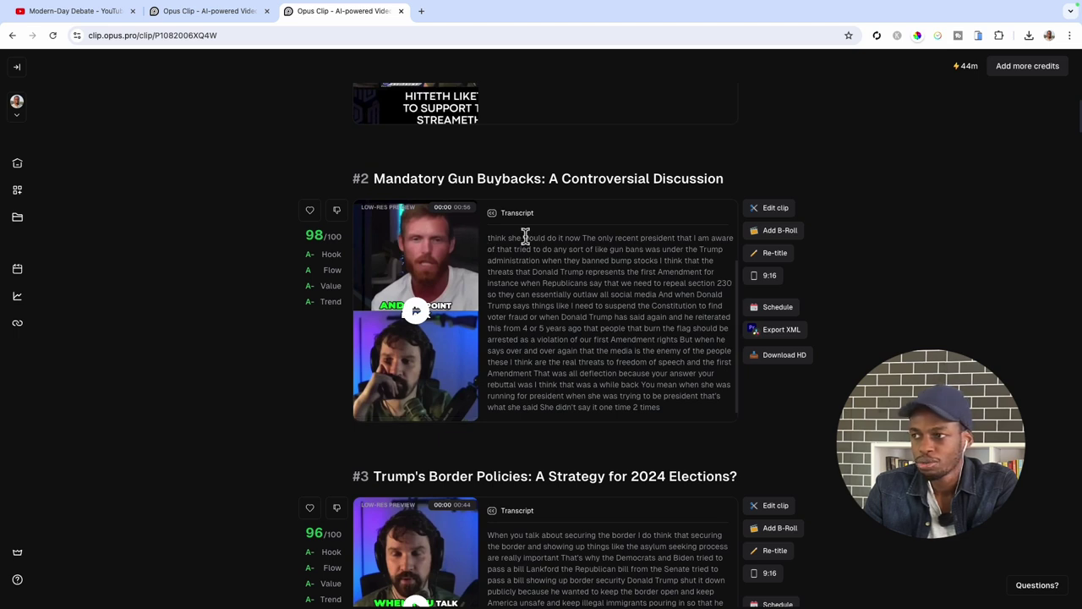
left_click(765, 210)
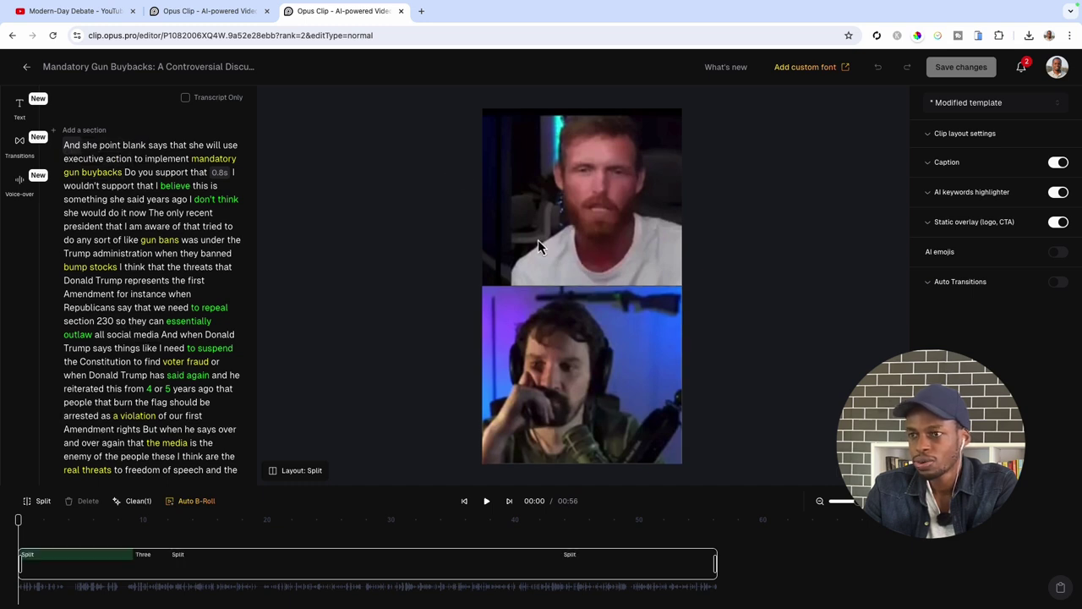
Step: Correct the transcript word 'mandatory' in the top speaker's clip and reveal the caption style settings
left_click(596, 290)
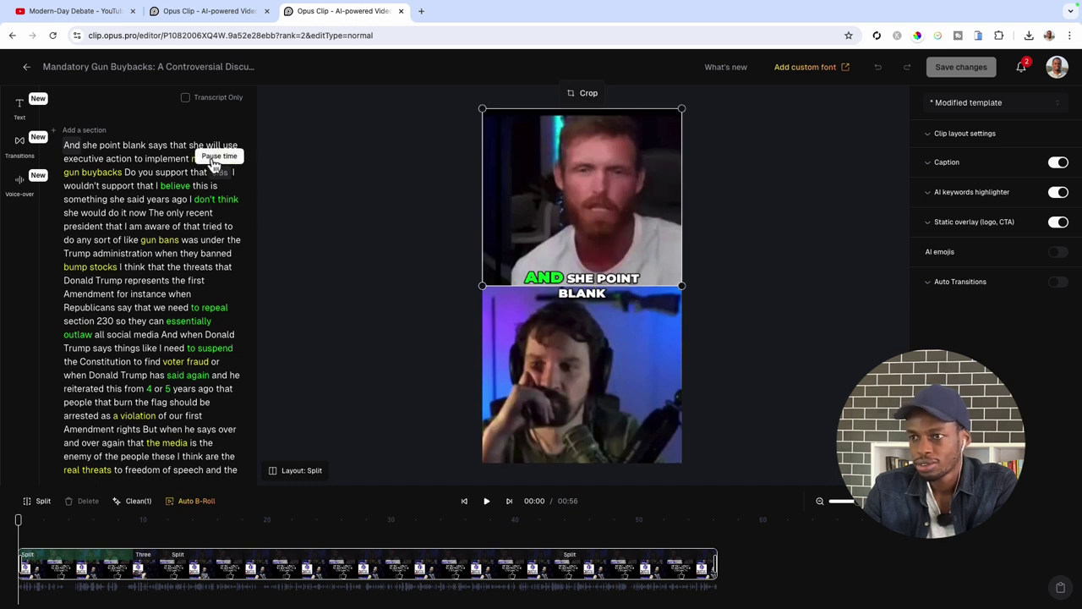
left_click(180, 160)
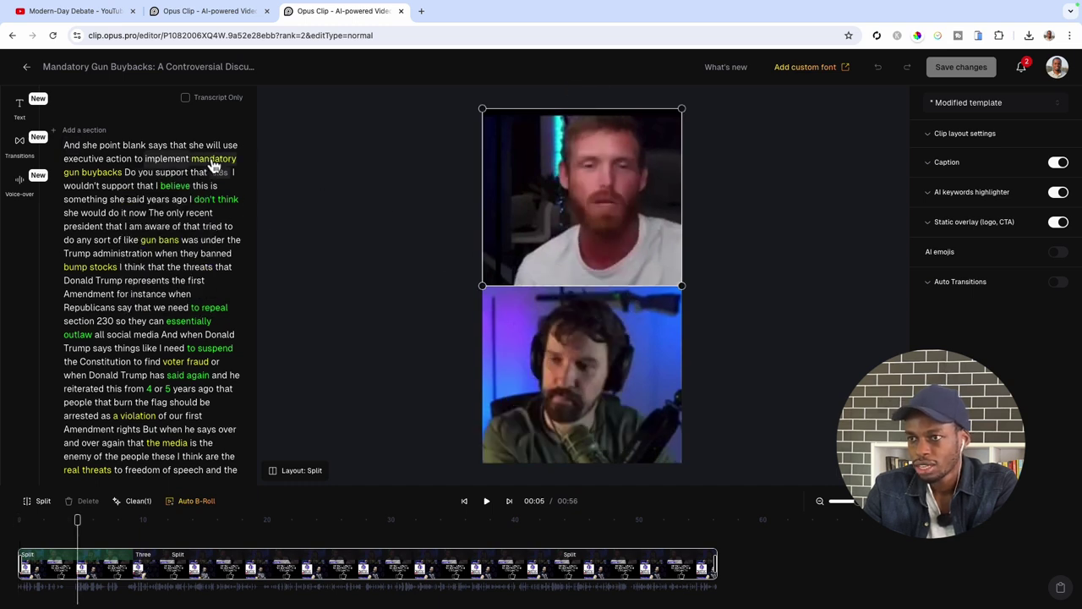
left_click(214, 162)
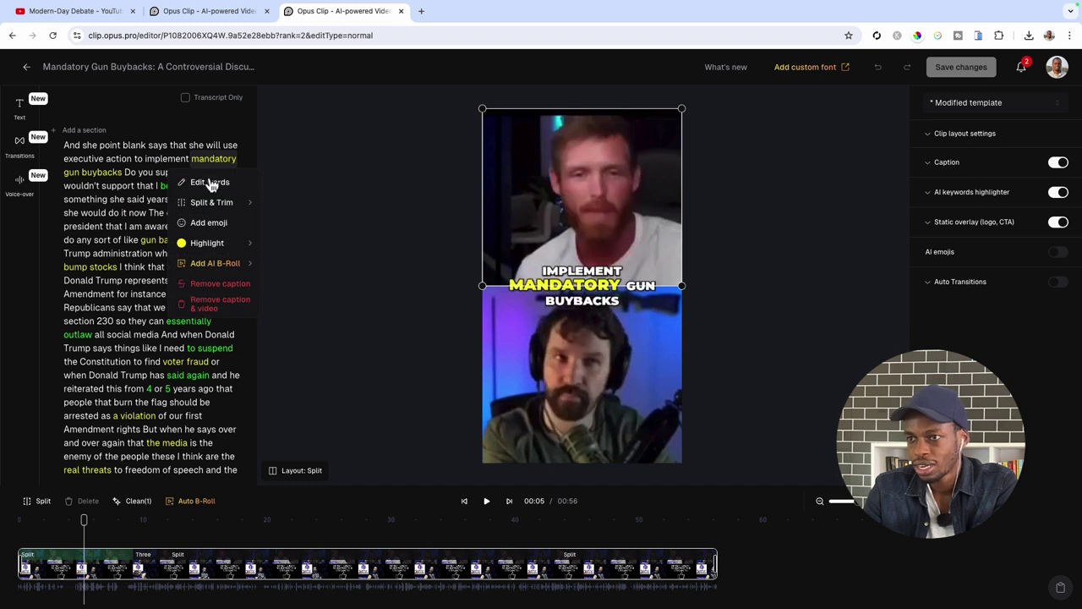
left_click(210, 182)
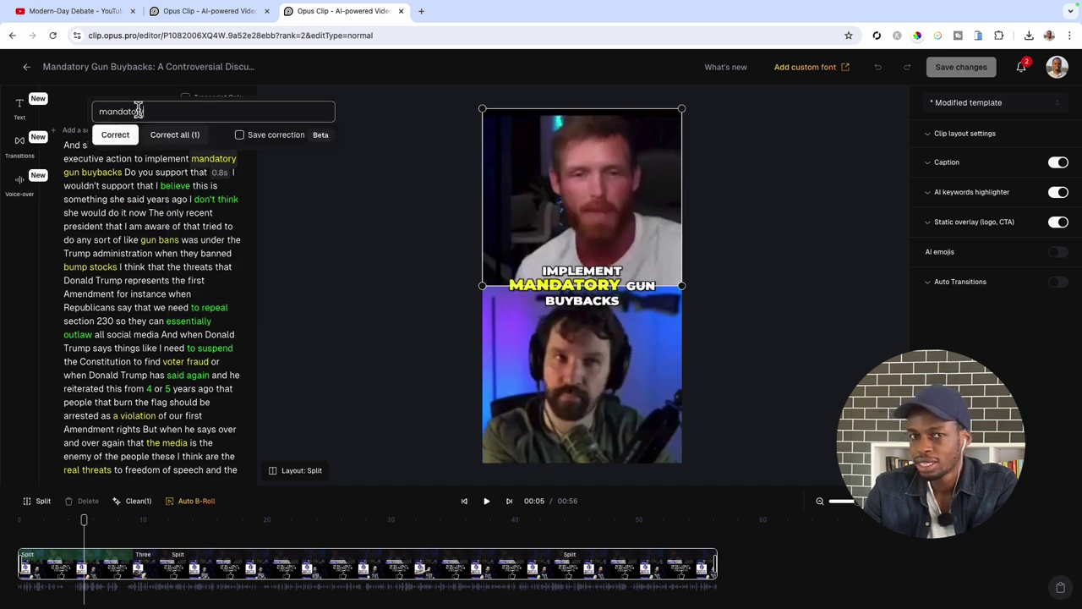
left_click(747, 249)
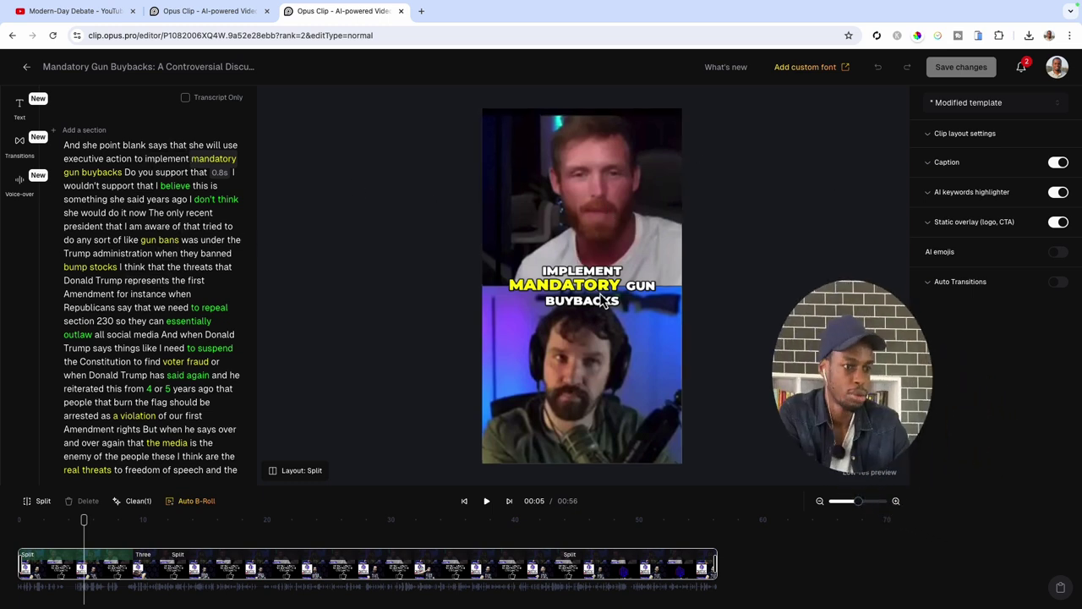
left_click(947, 161)
scroll(1030, 266, "down", 3)
Step: Keep Montserrat Black 40 px captions with keyword colour 04F827FF, then save the clip's changes
left_click(1049, 207)
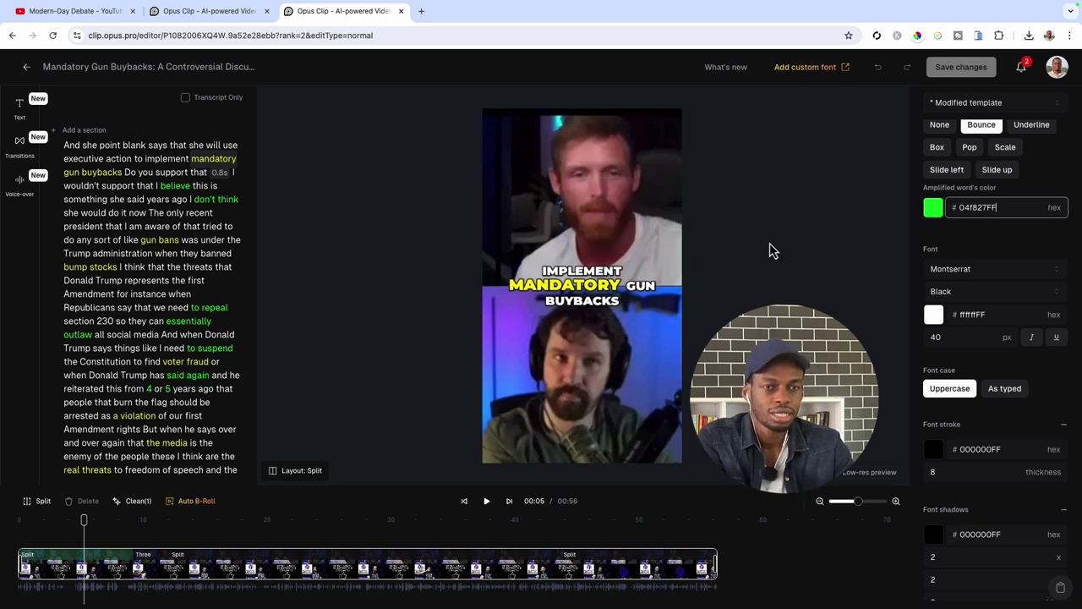
scroll(934, 215, "down", 1)
left_click(986, 233)
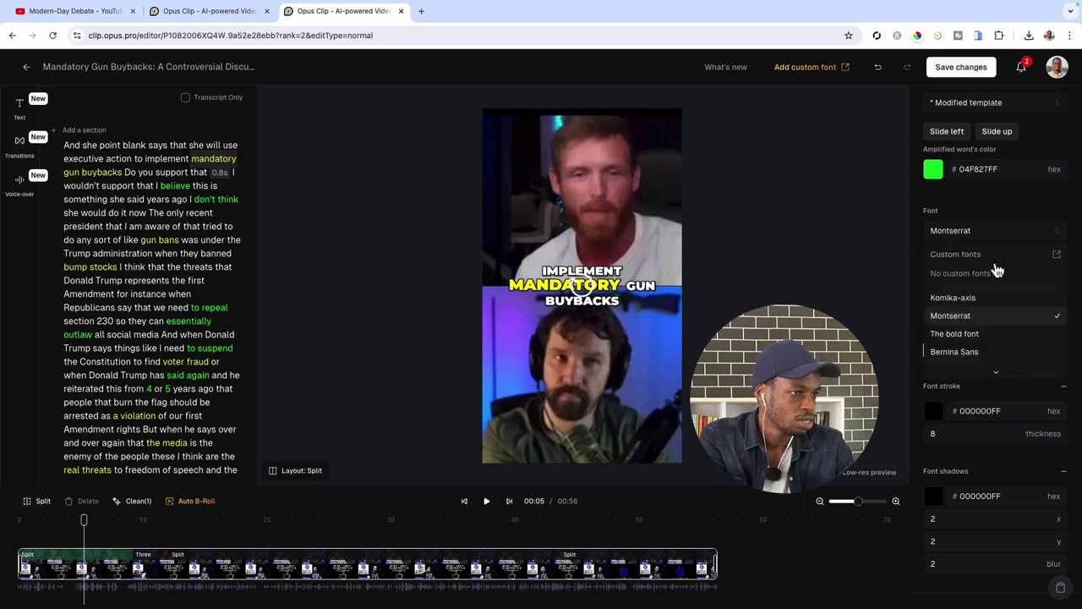
left_click(786, 284)
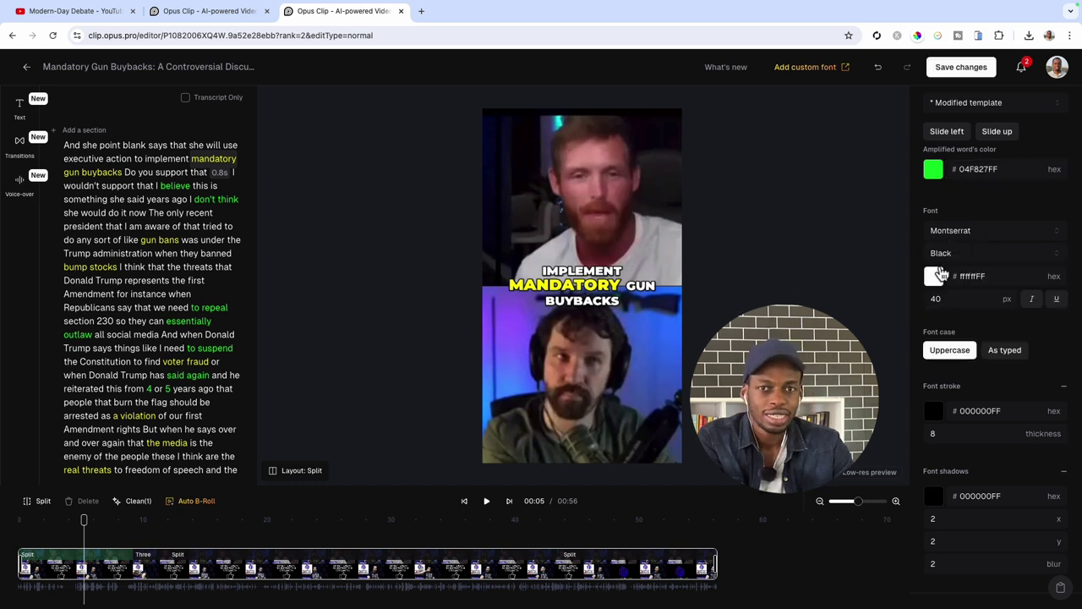
scroll(972, 322, "down", 2)
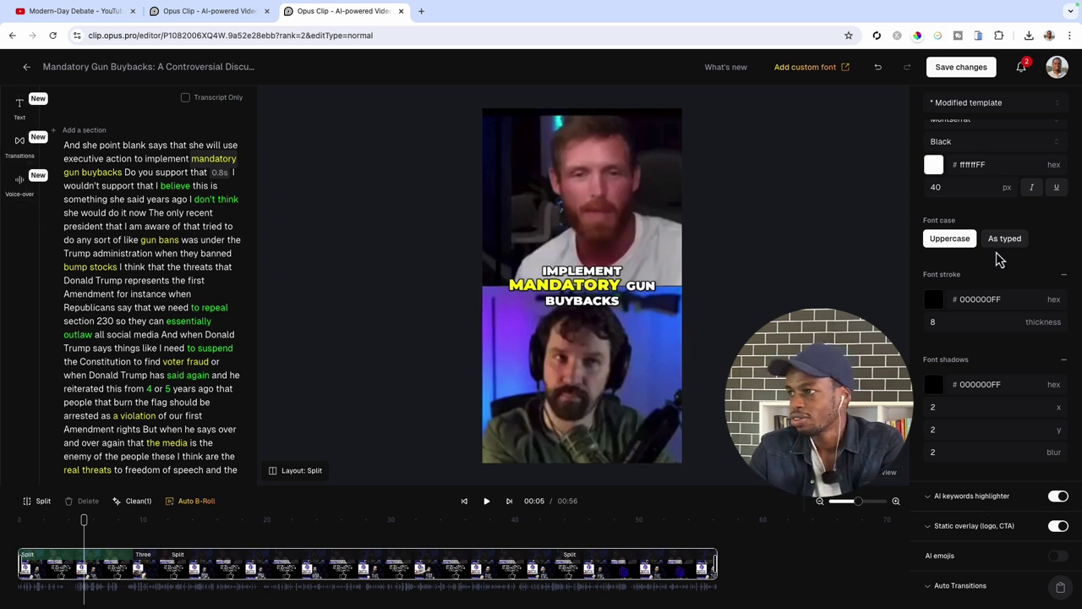
scroll(999, 259, "up", 5)
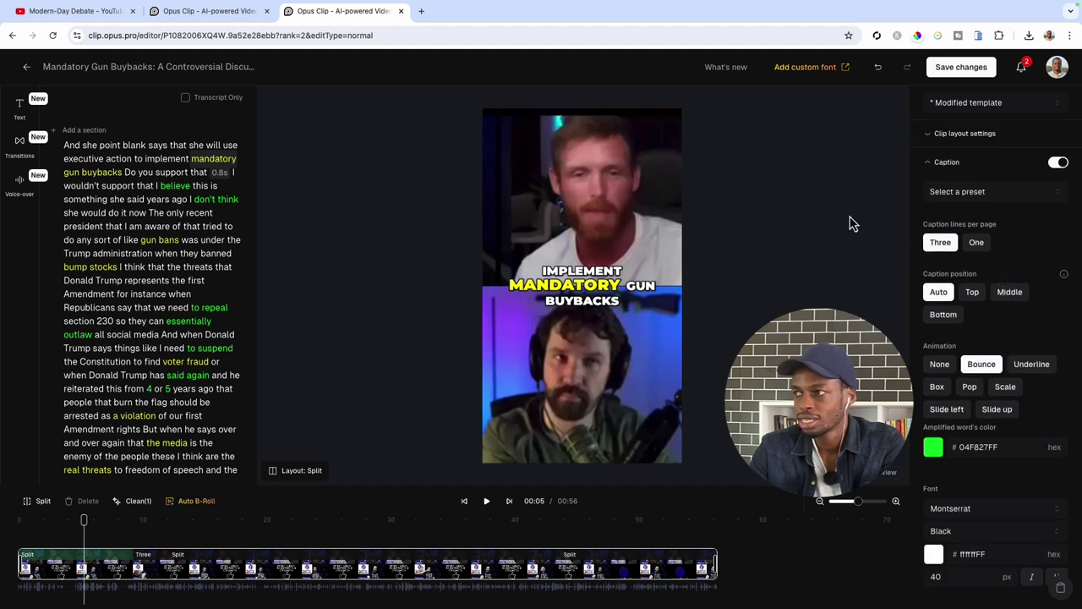
left_click(952, 67)
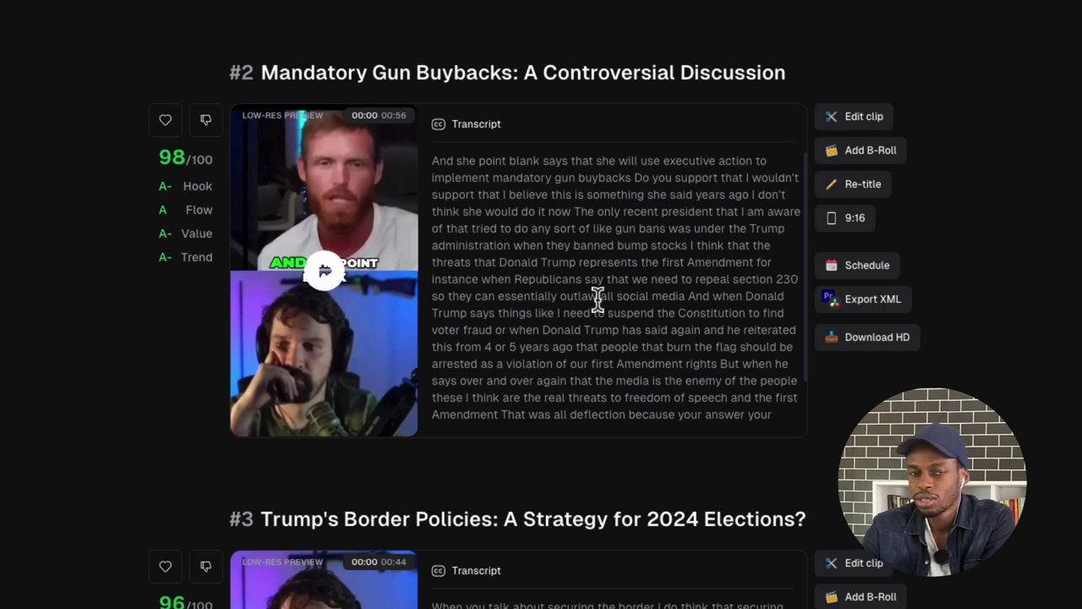
Step: Download clip #2 'Mandatory Gun Buybacks' in HD, saving it to a different folder
left_click(860, 340)
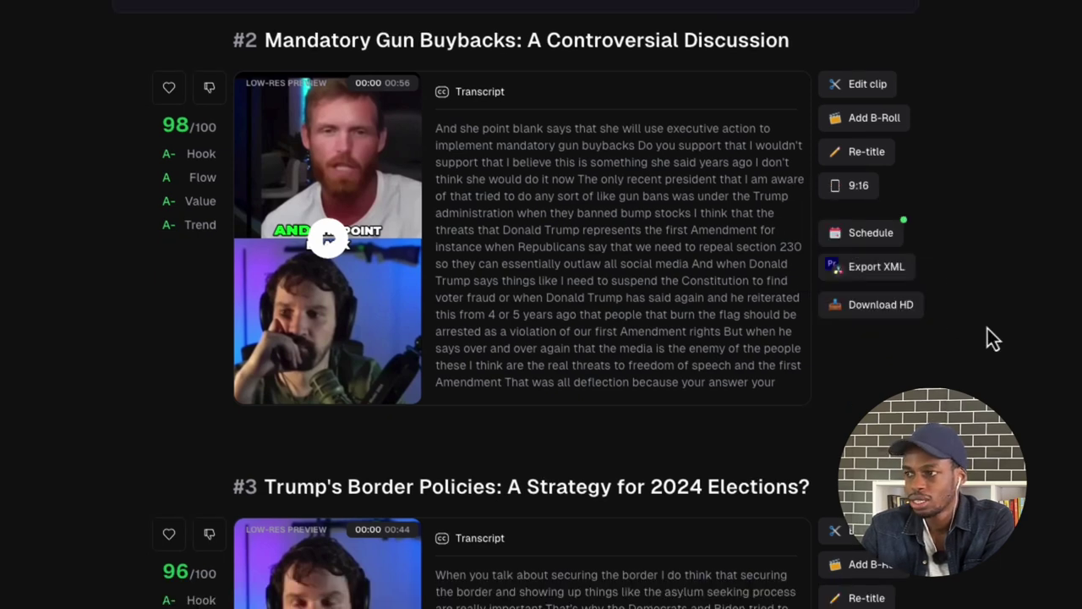
scroll(575, 321, "down", 2)
scroll(575, 328, "down", 1)
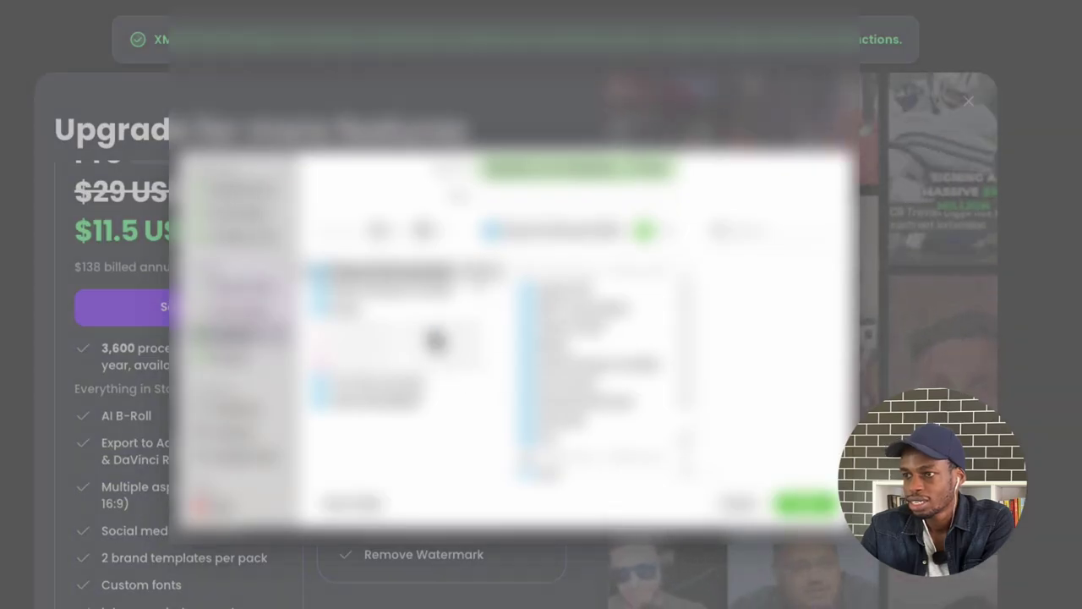
left_click(241, 357)
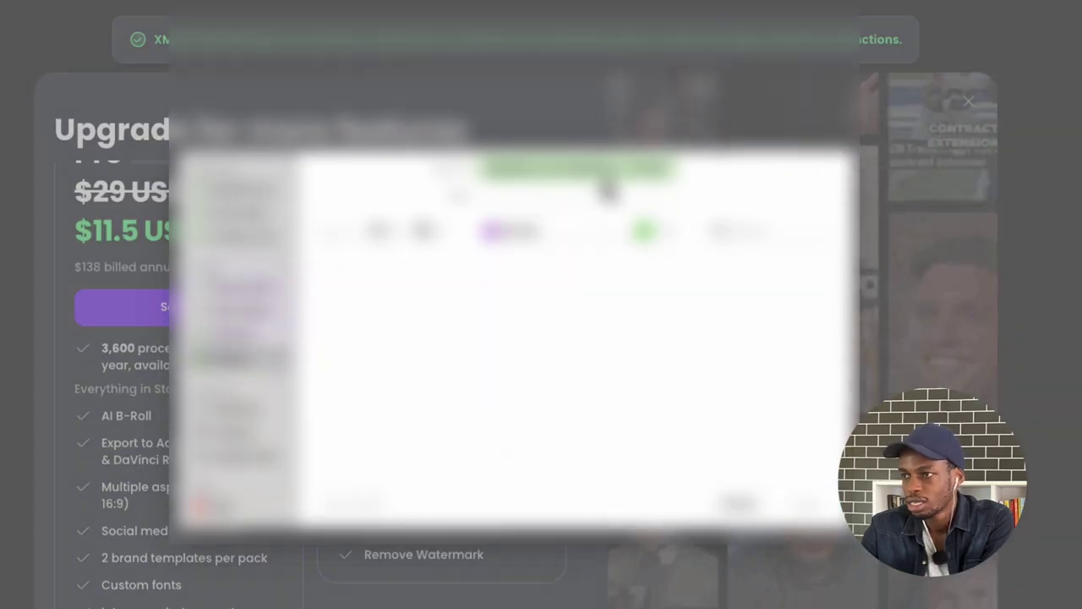